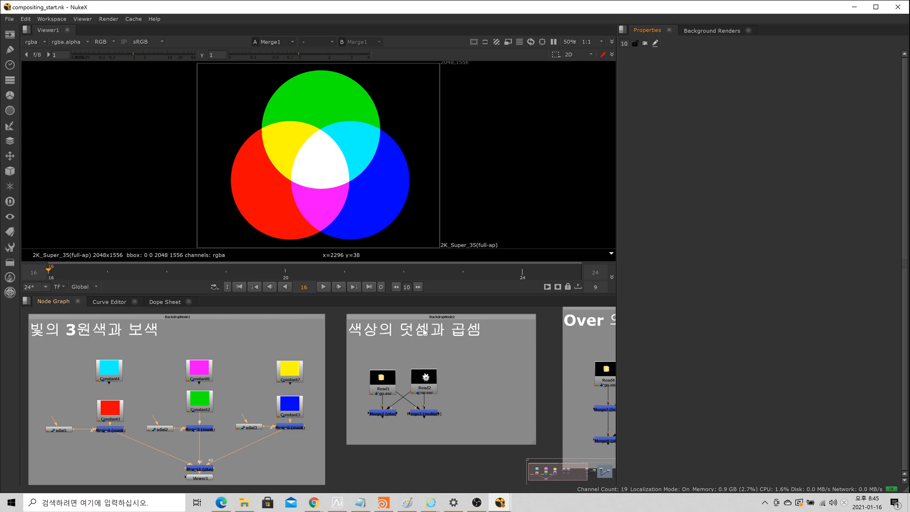
Step: Enlarge the viewer area by narrowing the Properties pane and lowering the divider above the node graph
{"action": "scroll", "coordinate": [468, 245], "scroll_direction": "down", "scroll_amount": 1}
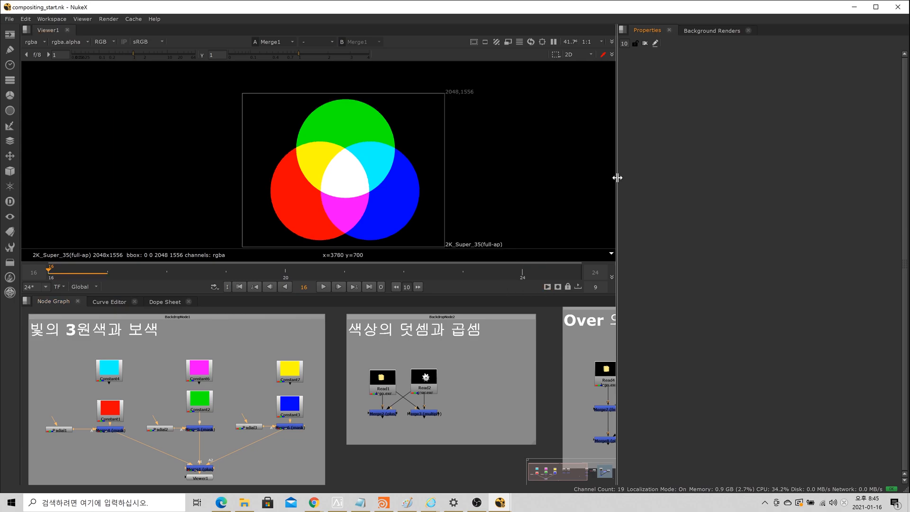
{"action": "left_click_drag", "start_coordinate": [615, 175], "coordinate": [667, 181]}
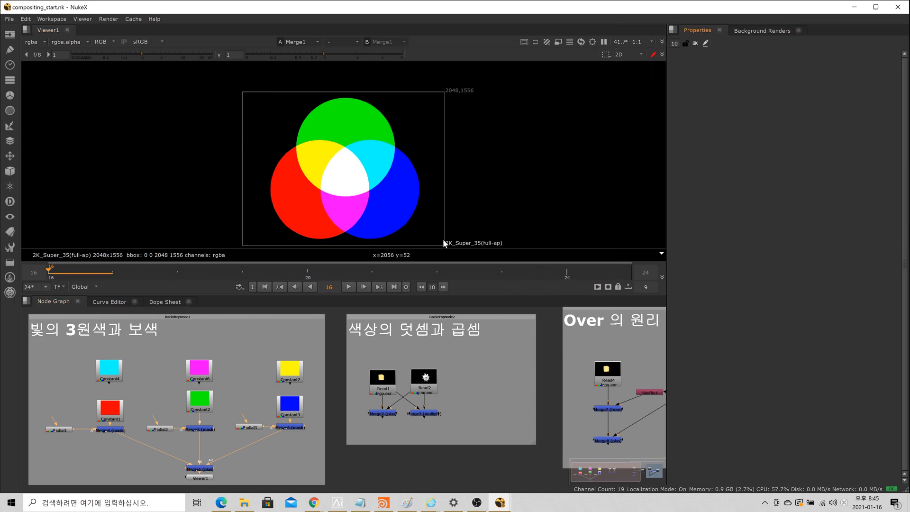
{"action": "scroll", "coordinate": [444, 240], "scroll_direction": "up", "scroll_amount": 2}
{"action": "left_click_drag", "start_coordinate": [433, 295], "coordinate": [434, 305]}
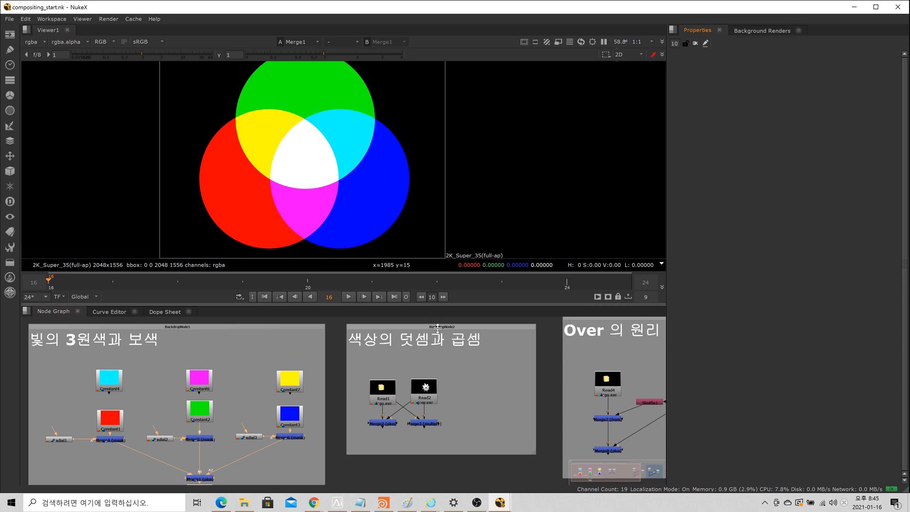
Step: Look over the overlapping RGB circles in the viewer and the three backdrop groups in the node graph
{"action": "scroll", "coordinate": [441, 238], "scroll_direction": "down", "scroll_amount": 2}
{"action": "scroll", "coordinate": [434, 238], "scroll_direction": "up", "scroll_amount": 1}
{"action": "middle_click_drag", "start_coordinate": [433, 227], "coordinate": [461, 219]}
{"action": "scroll", "coordinate": [434, 226], "scroll_direction": "down", "scroll_amount": 1}
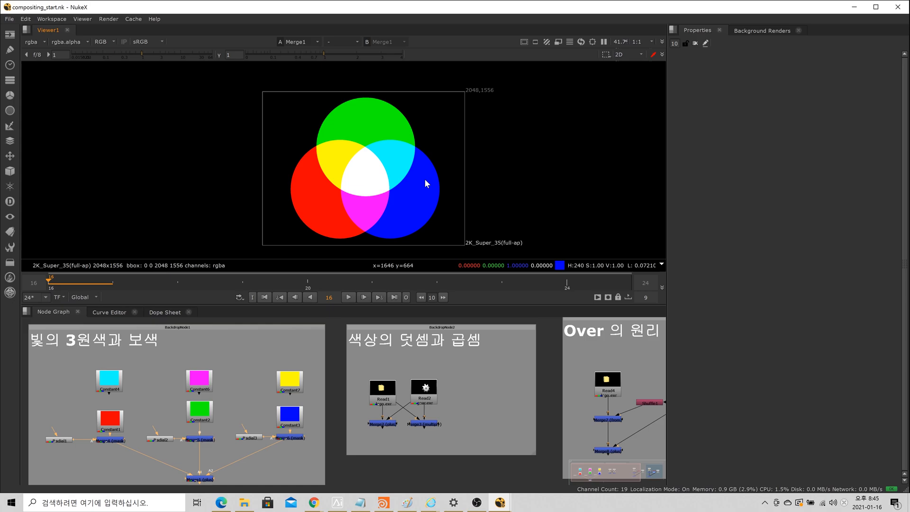
{"action": "scroll", "coordinate": [248, 358], "scroll_direction": "down", "scroll_amount": 2}
{"action": "middle_click_drag", "start_coordinate": [421, 462], "coordinate": [268, 460]}
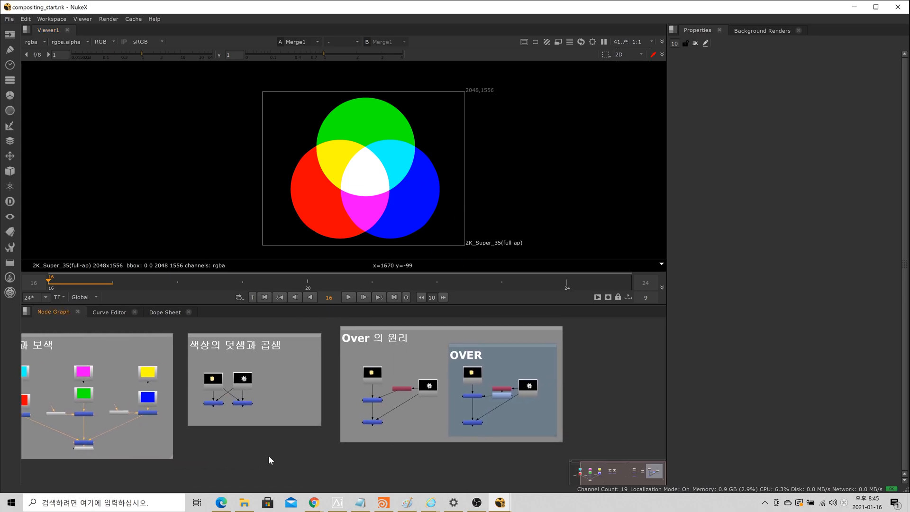
{"action": "scroll", "coordinate": [269, 456], "scroll_direction": "down", "scroll_amount": 2}
{"action": "scroll", "coordinate": [373, 428], "scroll_direction": "up", "scroll_amount": 1}
{"action": "middle_click_drag", "start_coordinate": [373, 430], "coordinate": [416, 429]}
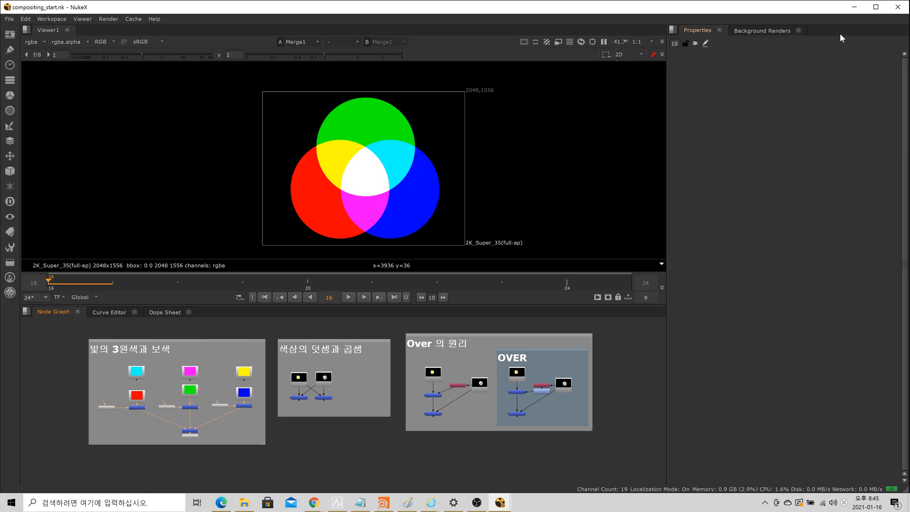
{"action": "left_click", "coordinate": [9, 19]}
{"action": "left_click", "coordinate": [29, 19]}
{"action": "left_click", "coordinate": [55, 20]}
{"action": "left_click", "coordinate": [79, 19]}
{"action": "left_click", "coordinate": [105, 19]}
{"action": "left_click", "coordinate": [136, 20]}
{"action": "left_click", "coordinate": [158, 18]}
{"action": "left_click", "coordinate": [56, 19]}
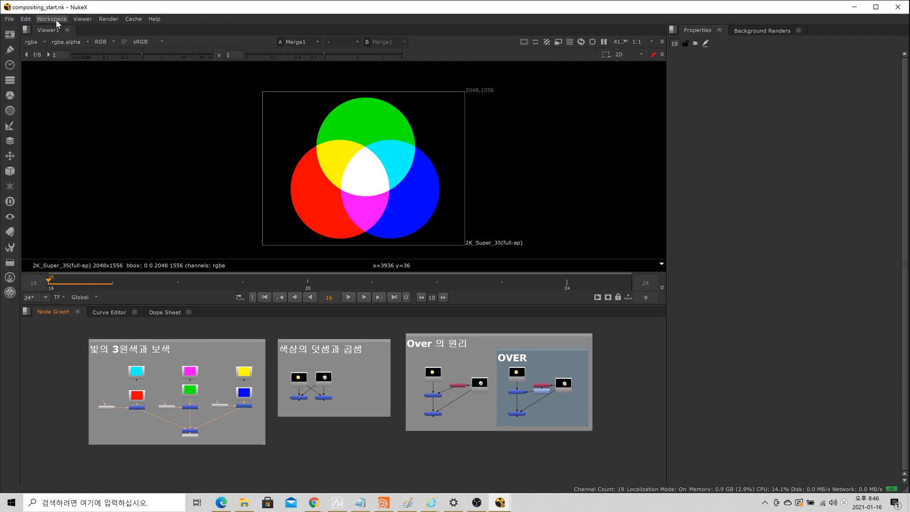
{"action": "left_click", "coordinate": [26, 20]}
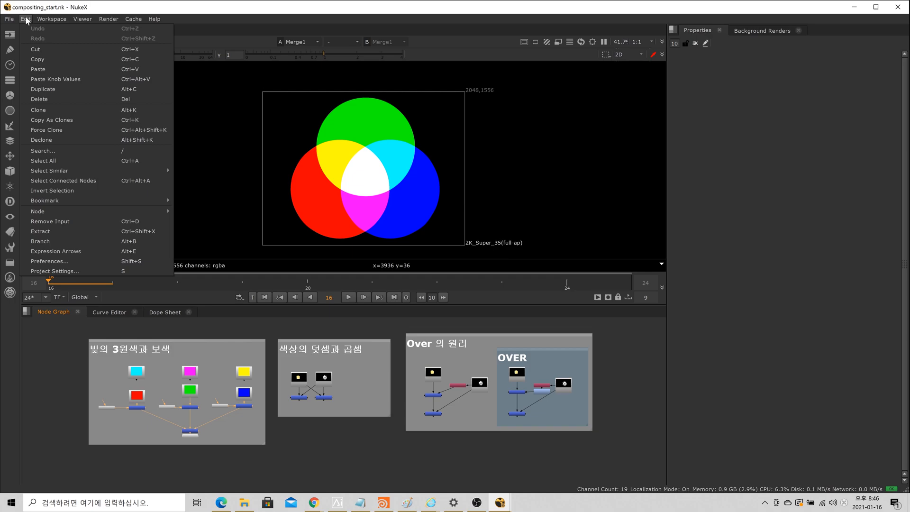
{"action": "left_click", "coordinate": [8, 19]}
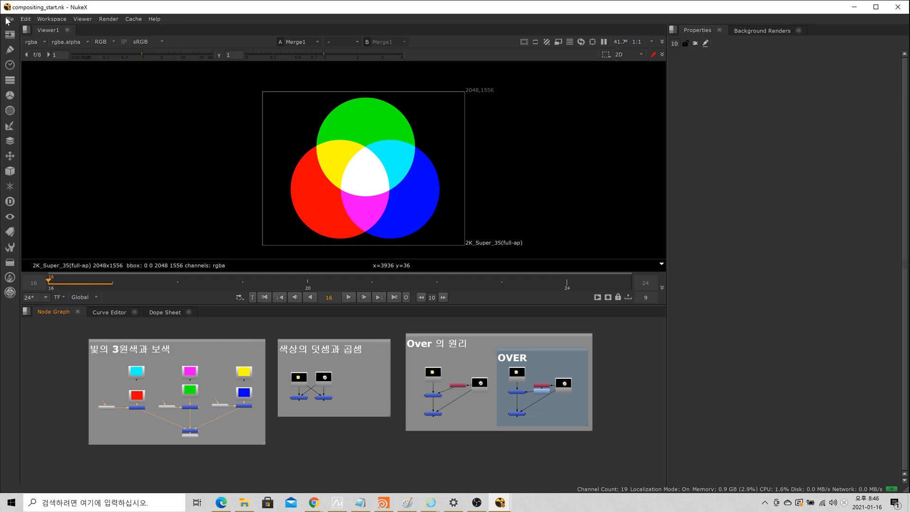
{"action": "left_click", "coordinate": [8, 19]}
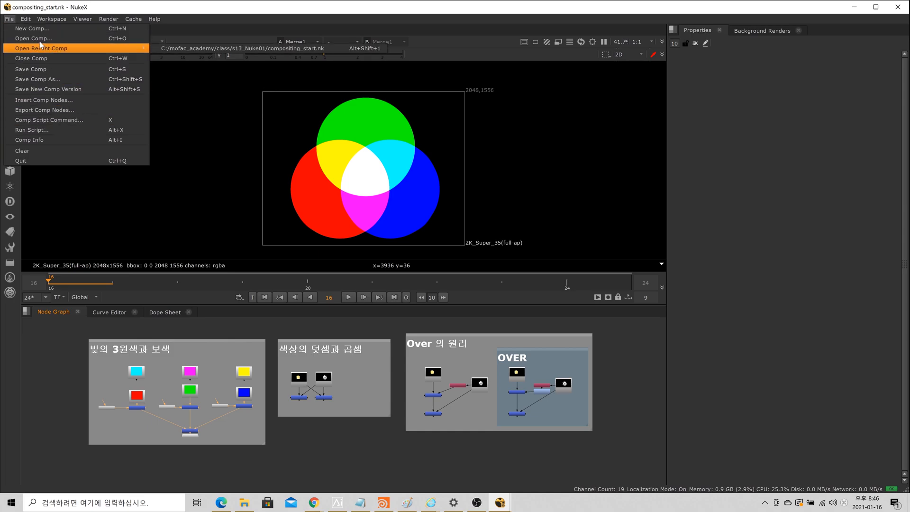
{"action": "mouse_move", "coordinate": [87, 19]}
{"action": "mouse_move", "coordinate": [126, 18]}
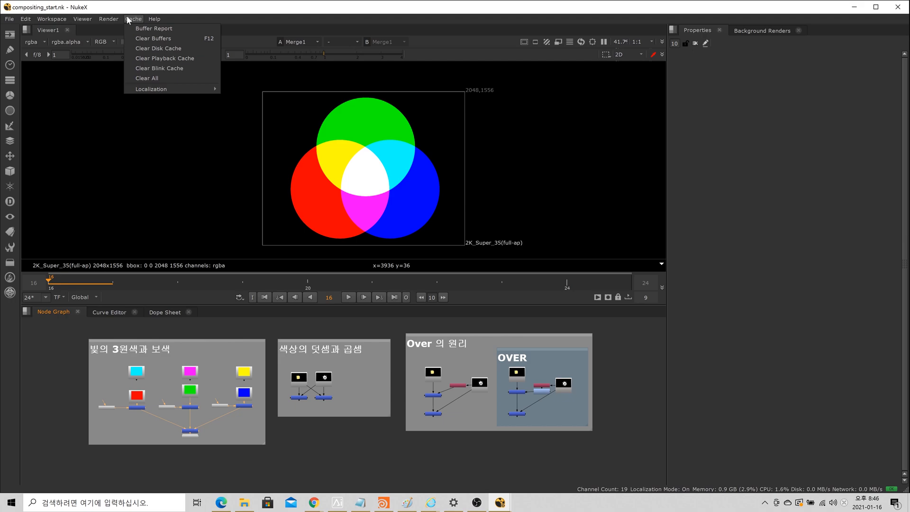
{"action": "mouse_move", "coordinate": [154, 19]}
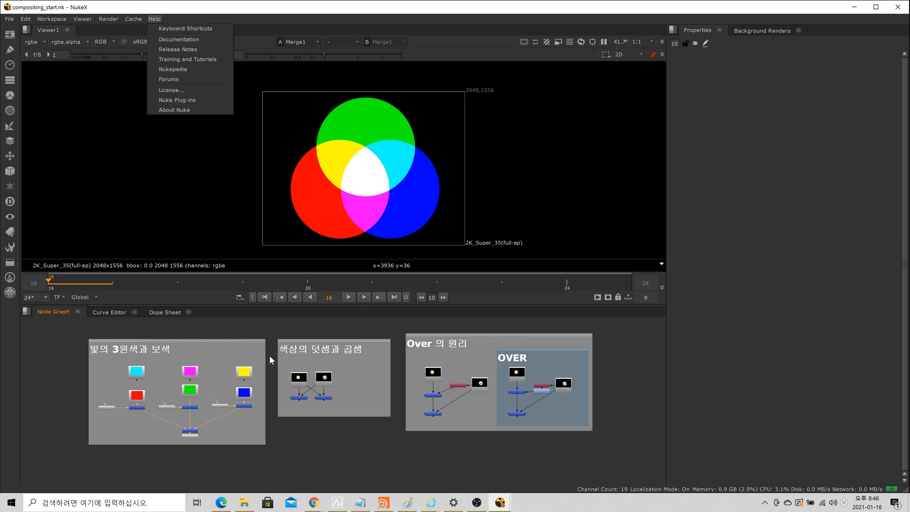
{"action": "left_click", "coordinate": [273, 327]}
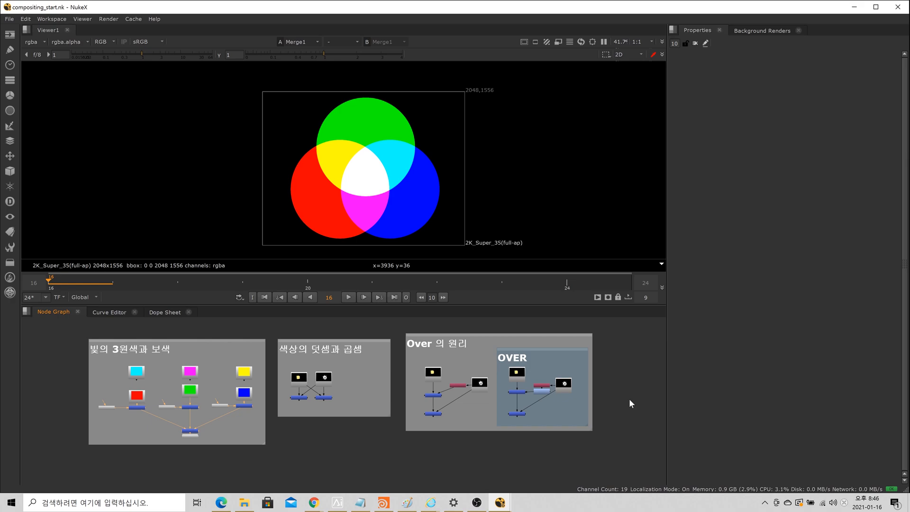
Step: Open the project settings and review the frame range, fps and available full size formats
{"action": "key", "text": "s"}
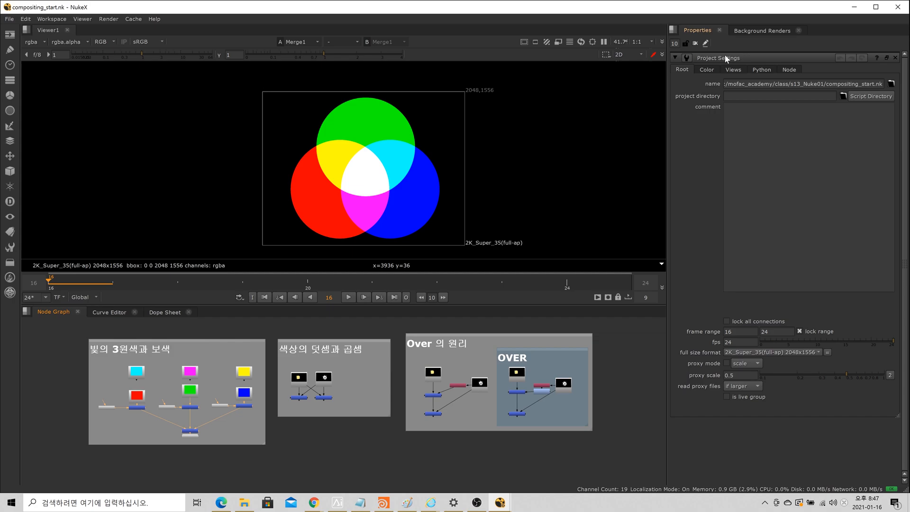
{"action": "left_click", "coordinate": [746, 333]}
{"action": "left_click", "coordinate": [773, 333]}
{"action": "left_click", "coordinate": [747, 341]}
{"action": "left_click", "coordinate": [740, 332]}
{"action": "left_click", "coordinate": [777, 331]}
{"action": "left_click", "coordinate": [769, 352]}
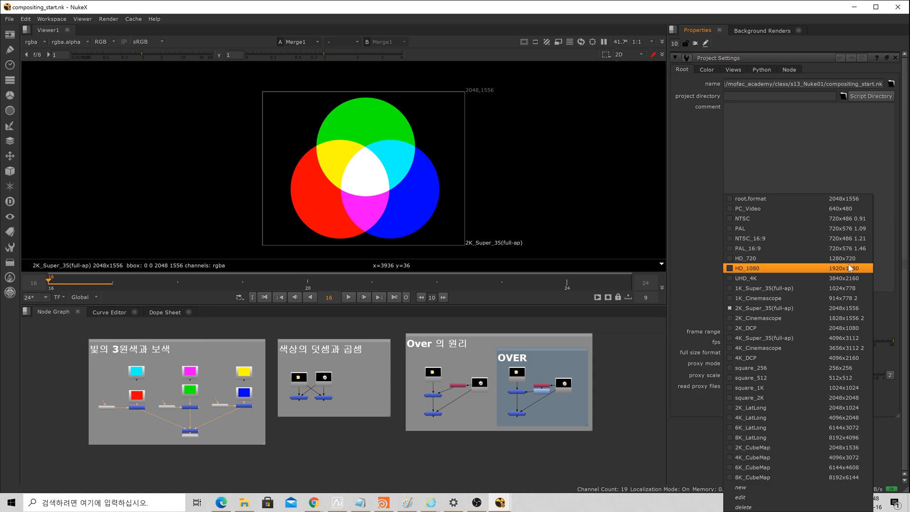
{"action": "left_click", "coordinate": [667, 423]}
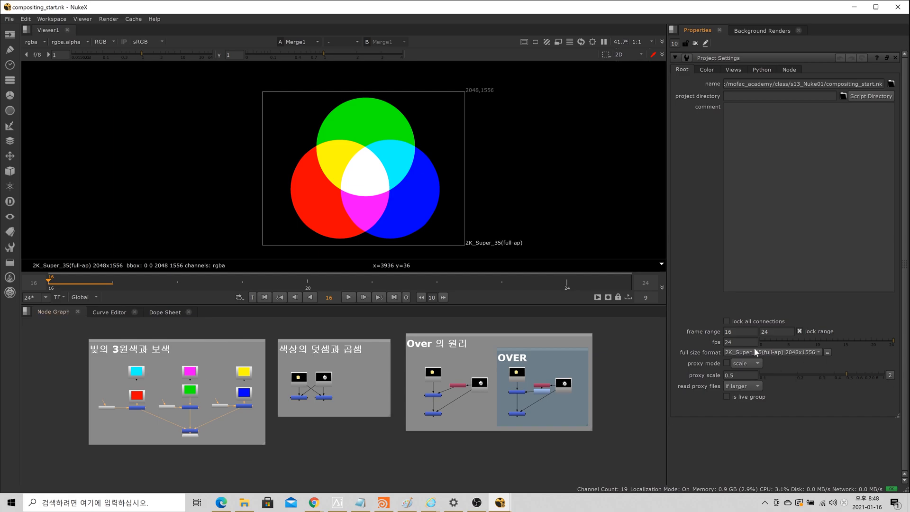
Step: Narrow the Properties pane to widen the viewer and node graph, keeping all three backdrop groups in view
{"action": "left_click_drag", "start_coordinate": [670, 344], "coordinate": [773, 344]}
{"action": "key", "text": "f"}
{"action": "scroll", "coordinate": [298, 394], "scroll_direction": "up", "scroll_amount": 3}
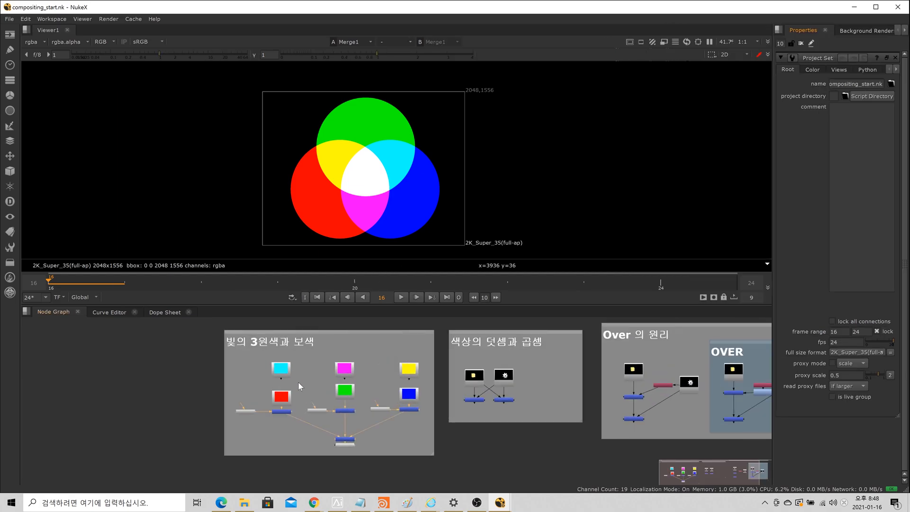
{"action": "middle_click_drag", "start_coordinate": [570, 403], "coordinate": [438, 403]}
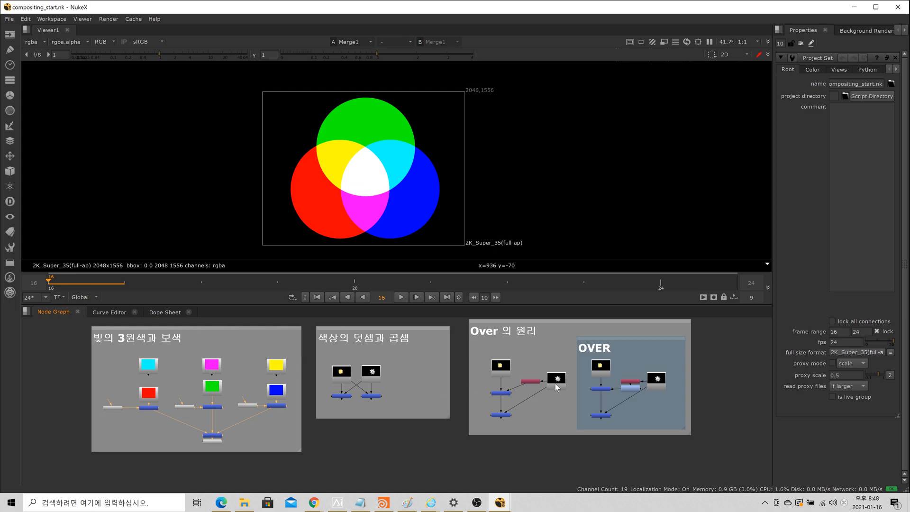
Step: Show the magenta Constant6 through viewer input 1 and move the Viewer1 node to the lower-right corner of the first backdrop
{"action": "left_click", "coordinate": [212, 367]}
{"action": "key", "text": "1"}
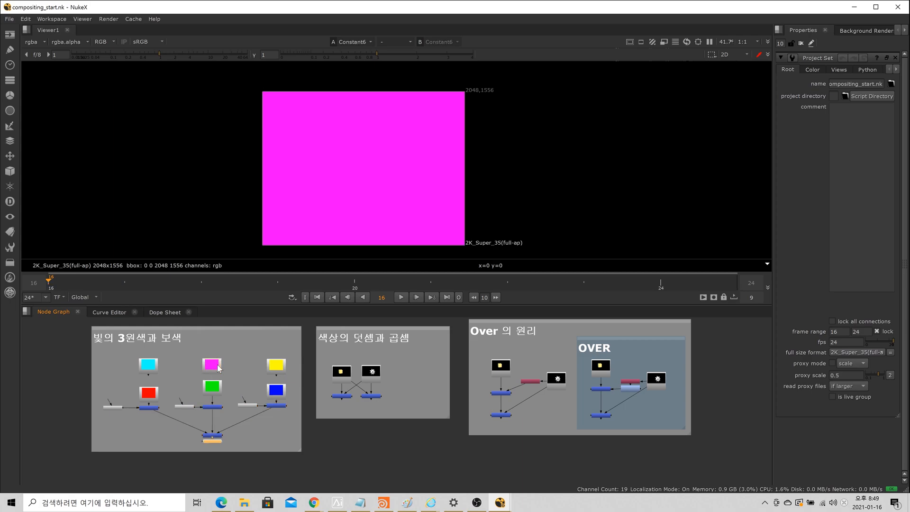
{"action": "left_click_drag", "start_coordinate": [217, 442], "coordinate": [288, 451]}
{"action": "scroll", "coordinate": [289, 454], "scroll_direction": "up", "scroll_amount": 5}
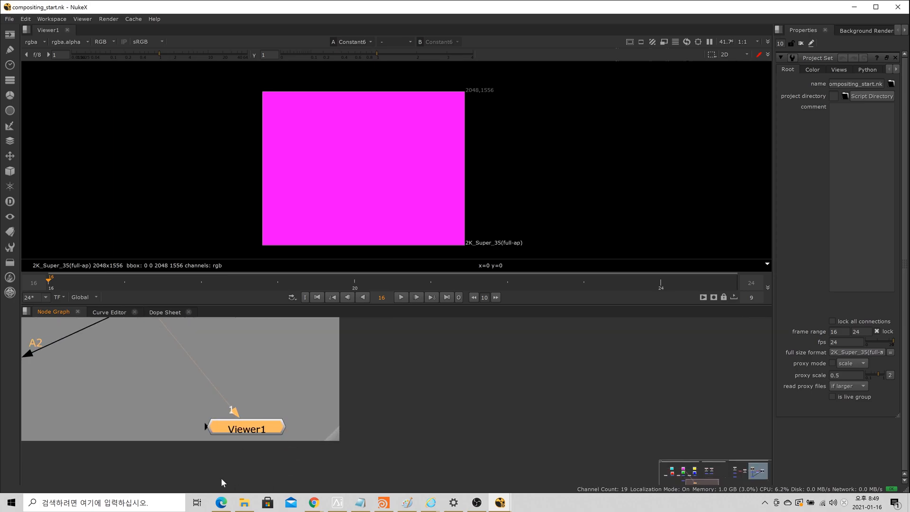
{"action": "scroll", "coordinate": [283, 428], "scroll_direction": "down", "scroll_amount": 4}
{"action": "scroll", "coordinate": [295, 413], "scroll_direction": "down", "scroll_amount": 2}
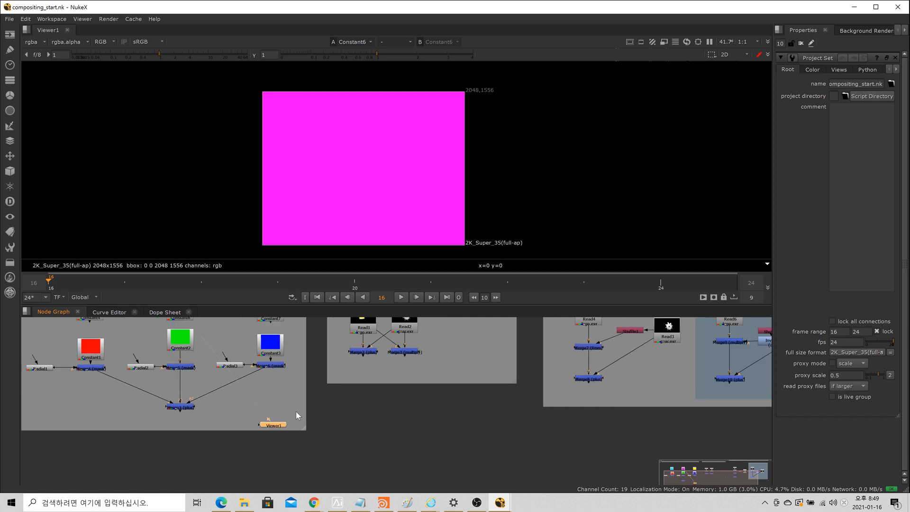
{"action": "middle_click_drag", "start_coordinate": [212, 350], "coordinate": [218, 381]}
{"action": "scroll", "coordinate": [283, 454], "scroll_direction": "up", "scroll_amount": 5}
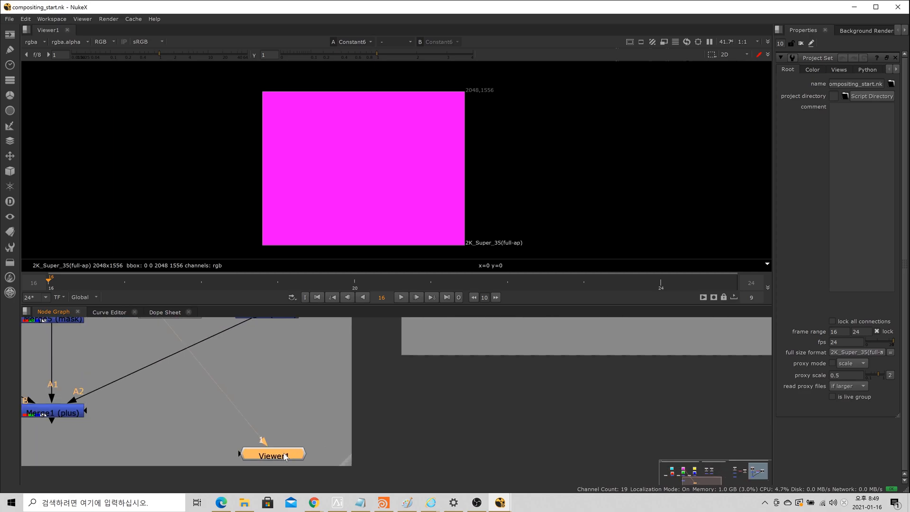
{"action": "scroll", "coordinate": [264, 435], "scroll_direction": "down", "scroll_amount": 4}
{"action": "middle_click_drag", "start_coordinate": [231, 420], "coordinate": [255, 465]}
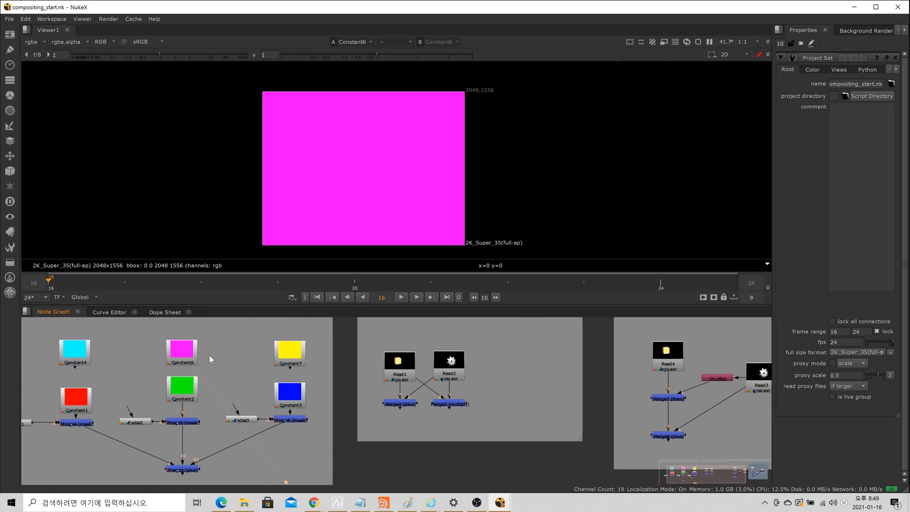
{"action": "key", "text": "f"}
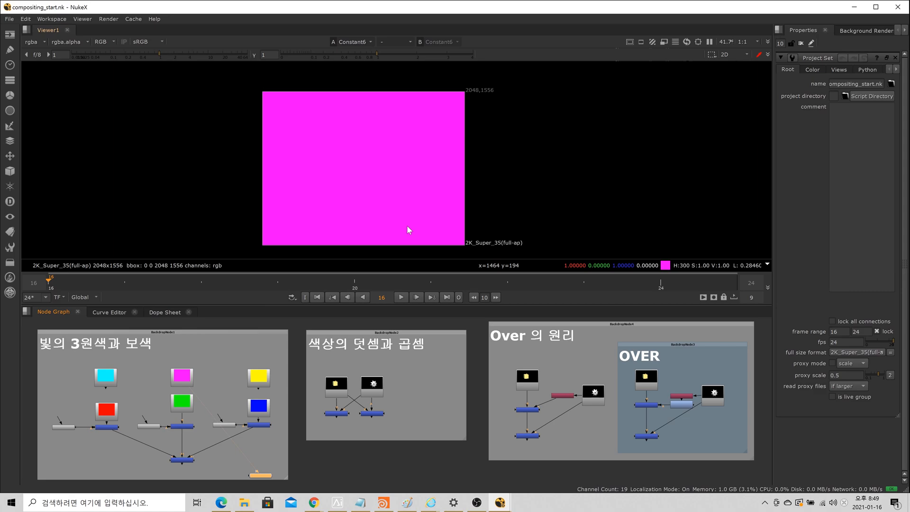
Step: Connect the blue Constant3 to input 1 of the Viewer1 node in place of the magenta constant
{"action": "left_click", "coordinate": [258, 410]}
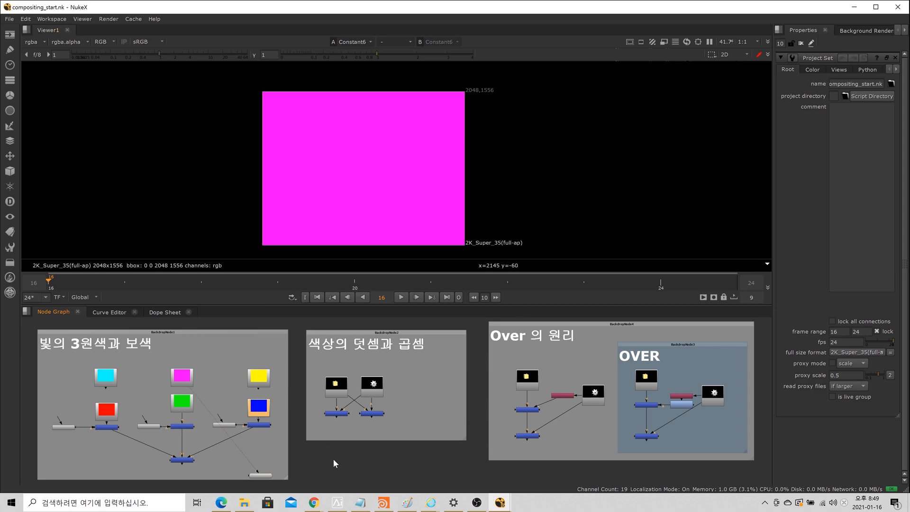
{"action": "key", "text": "1"}
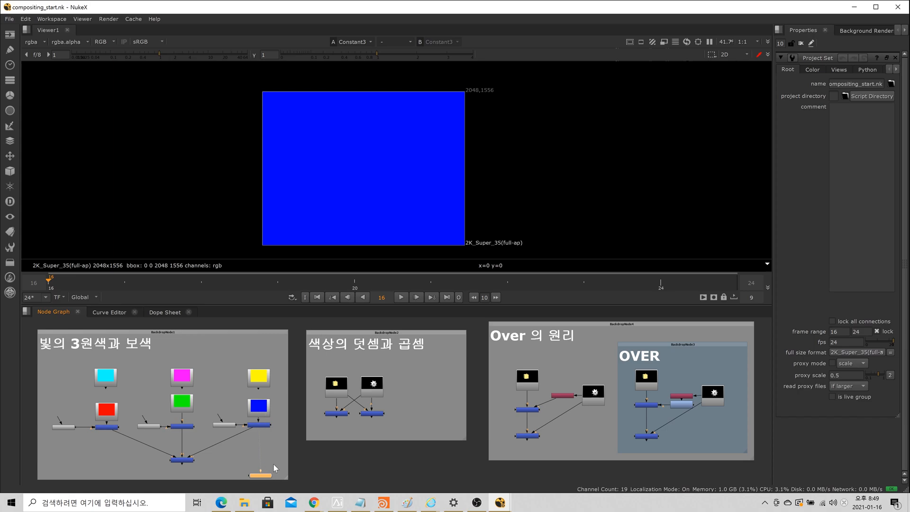
{"action": "scroll", "coordinate": [261, 464], "scroll_direction": "up", "scroll_amount": 5}
{"action": "middle_click_drag", "start_coordinate": [278, 464], "coordinate": [288, 431]}
{"action": "scroll", "coordinate": [288, 427], "scroll_direction": "down", "scroll_amount": 3}
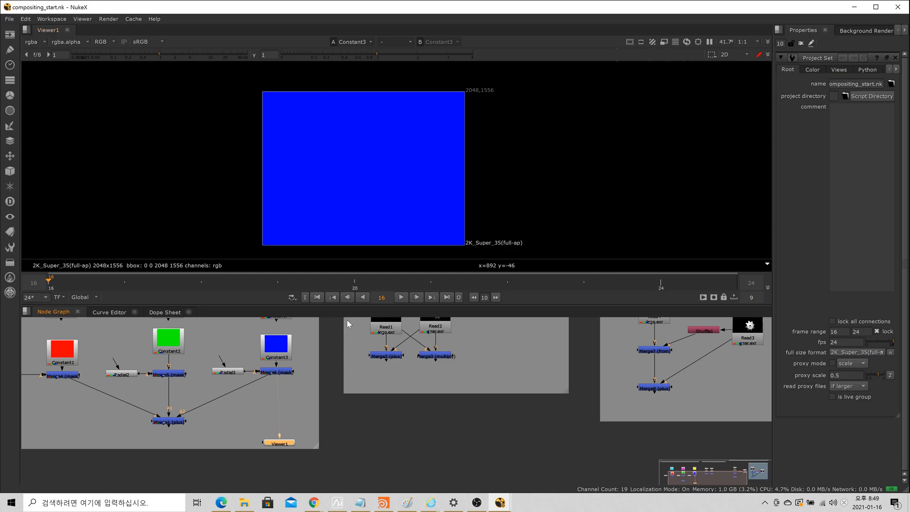
Step: Connect the red Constant1 to input 2 of the Viewer1 node, keeping the blue constant's connection
{"action": "left_click", "coordinate": [67, 360]}
{"action": "key", "text": "1"}
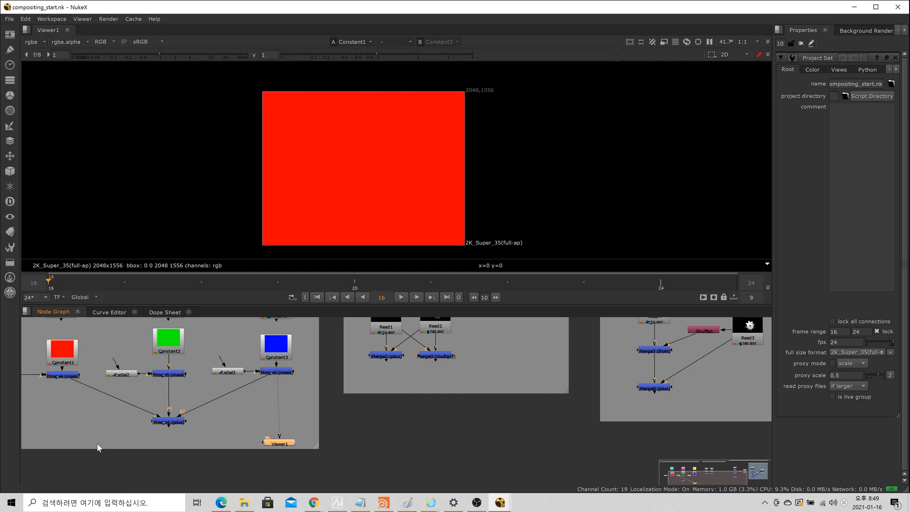
{"action": "scroll", "coordinate": [226, 403], "scroll_direction": "up", "scroll_amount": 3}
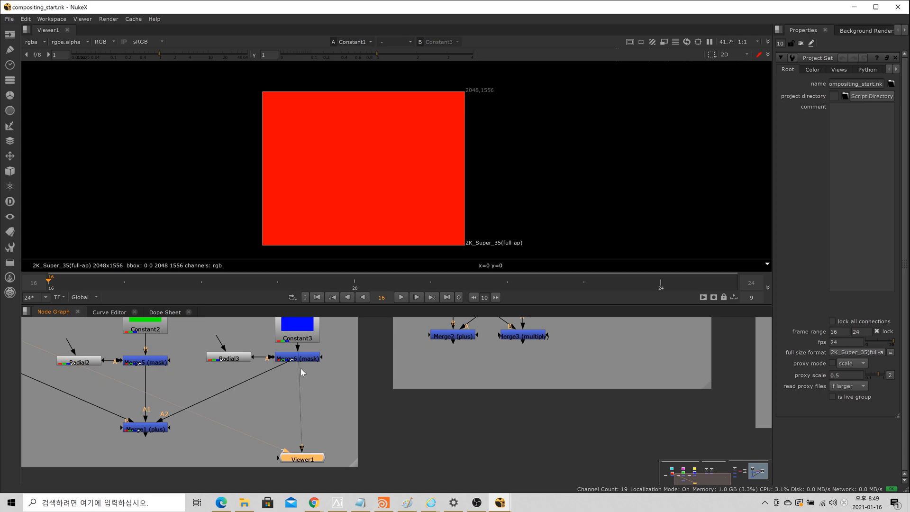
{"action": "scroll", "coordinate": [300, 366], "scroll_direction": "down", "scroll_amount": 3}
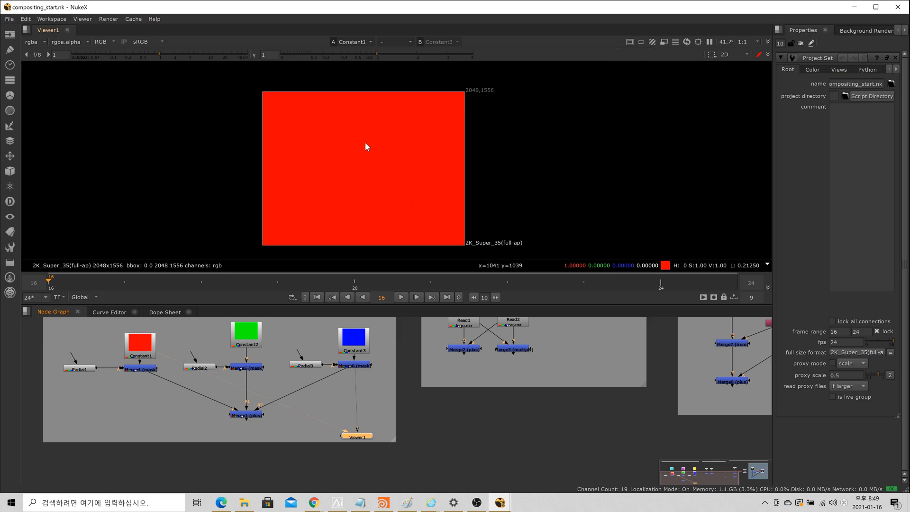
Step: Connect the green Constant2 to input 3 of the Viewer1 node
{"action": "left_click", "coordinate": [435, 428]}
{"action": "left_click", "coordinate": [244, 336]}
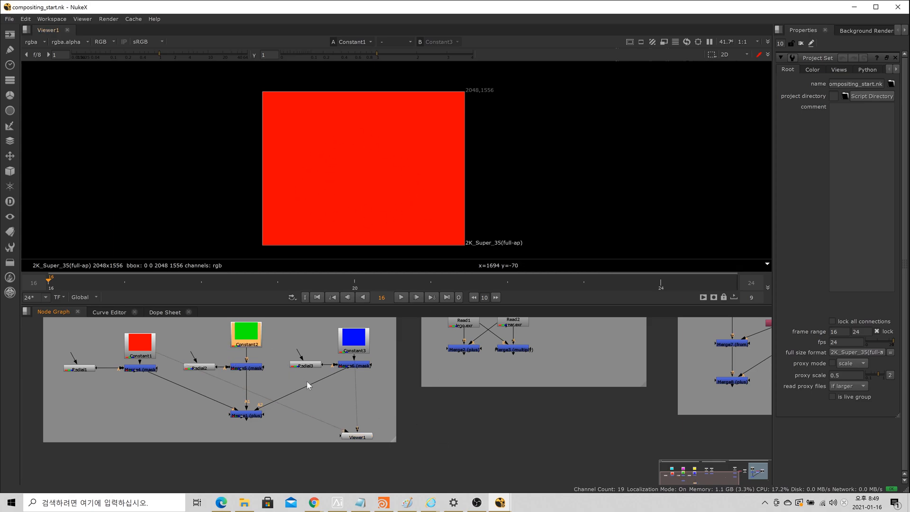
{"action": "key", "text": "1"}
{"action": "scroll", "coordinate": [355, 405], "scroll_direction": "up", "scroll_amount": 3}
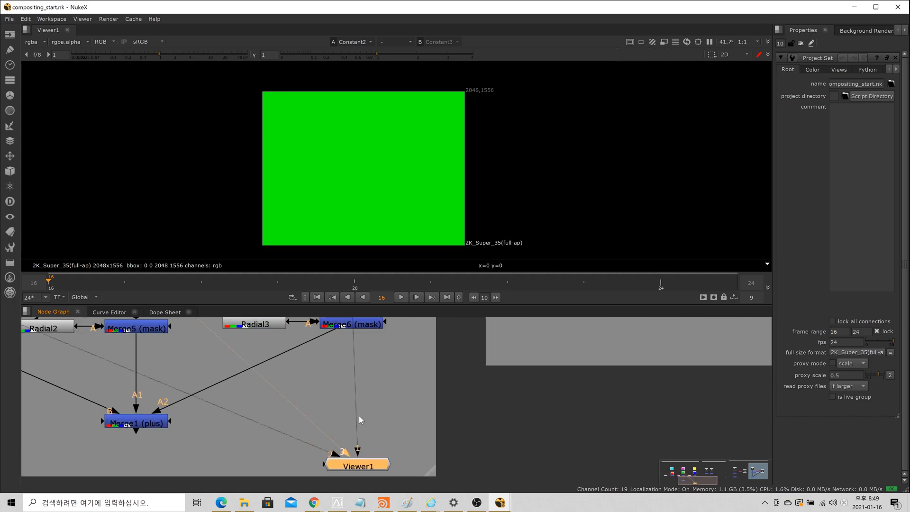
{"action": "scroll", "coordinate": [335, 429], "scroll_direction": "down", "scroll_amount": 2}
{"action": "scroll", "coordinate": [336, 426], "scroll_direction": "down", "scroll_amount": 2}
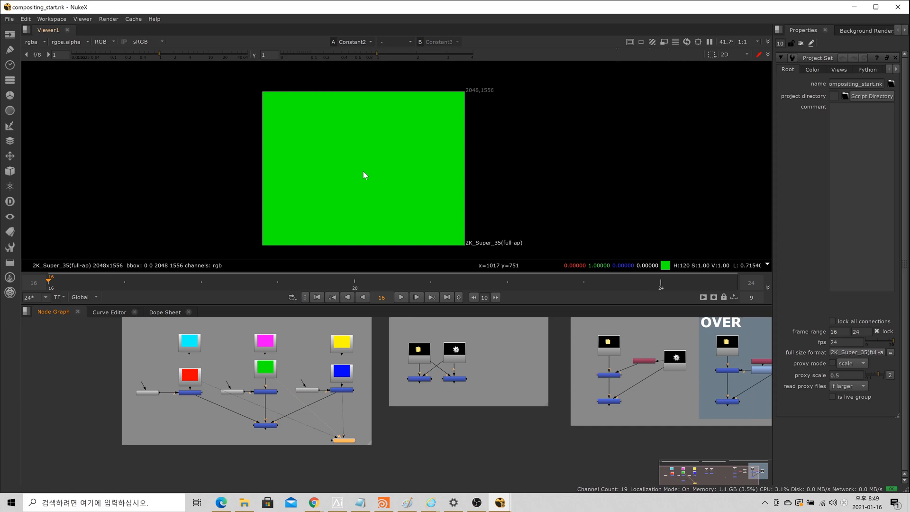
Step: Compare the blue, red and green constants by switching repeatedly among the viewer's three inputs
{"action": "left_click", "coordinate": [261, 369]}
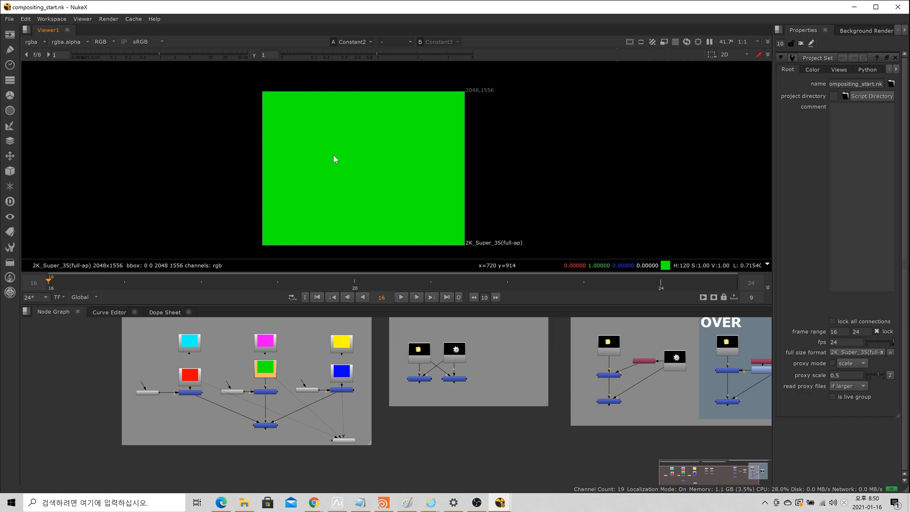
{"action": "key", "text": "3"}
{"action": "key", "text": "1"}
{"action": "key", "text": "2"}
{"action": "key", "text": "3"}
{"action": "key", "text": "1"}
{"action": "key", "text": "2"}
{"action": "key", "text": "3"}
{"action": "key", "text": "2"}
{"action": "key", "text": "3"}
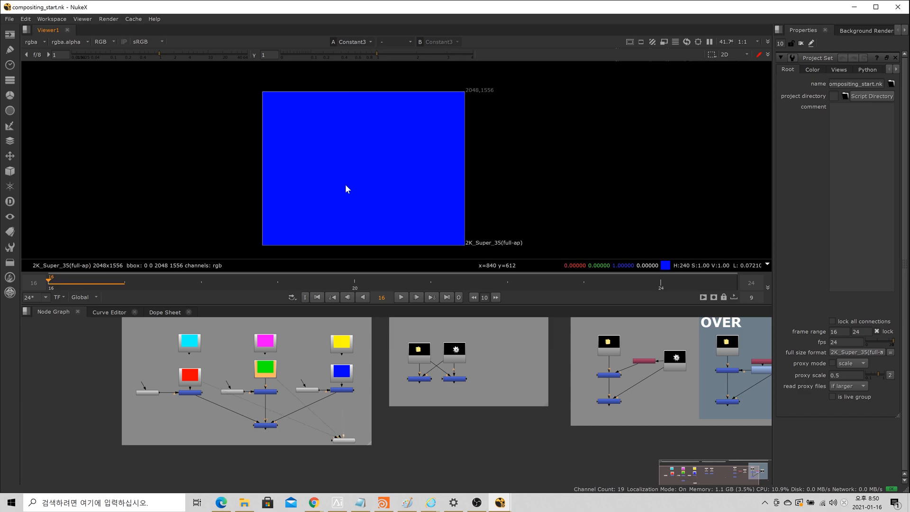
{"action": "key", "text": "1"}
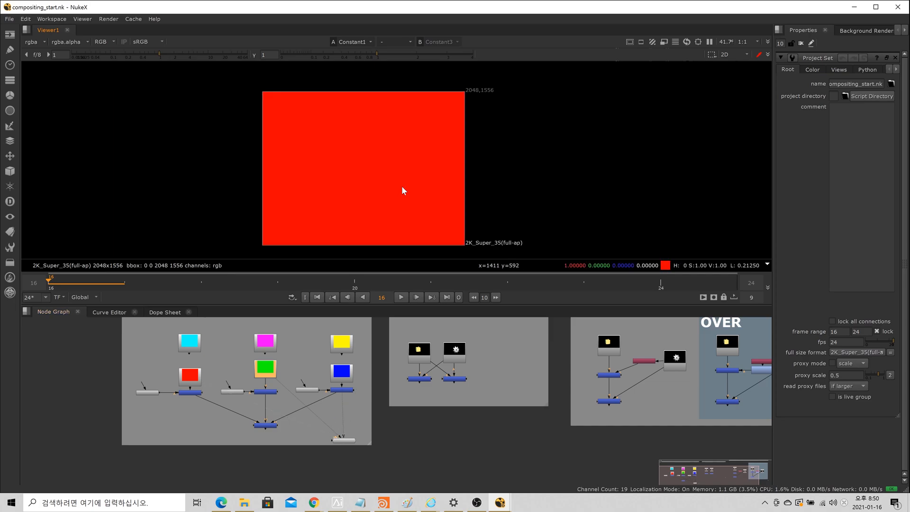
Step: Keep cycling the viewer through inputs 1, 2 and 3 to compare the solid-colour images of the three connected constants
{"action": "key", "text": "2"}
{"action": "key", "text": "3"}
{"action": "key", "text": "1"}
{"action": "key", "text": "2"}
{"action": "key", "text": "3"}
{"action": "key", "text": "1"}
{"action": "key", "text": "2"}
{"action": "key", "text": "3"}
{"action": "key", "text": "1"}
{"action": "key", "text": "2"}
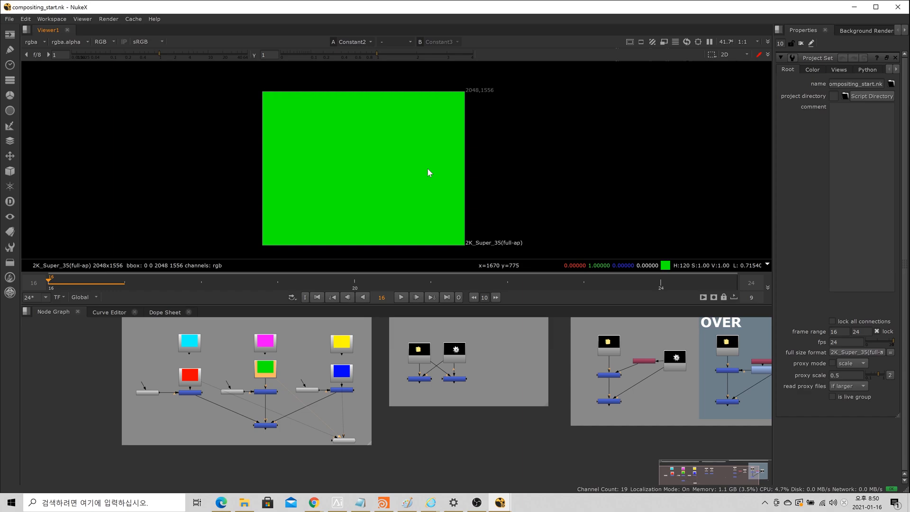
{"action": "scroll", "coordinate": [420, 183], "scroll_direction": "up", "scroll_amount": 3}
{"action": "scroll", "coordinate": [381, 439], "scroll_direction": "up", "scroll_amount": 5}
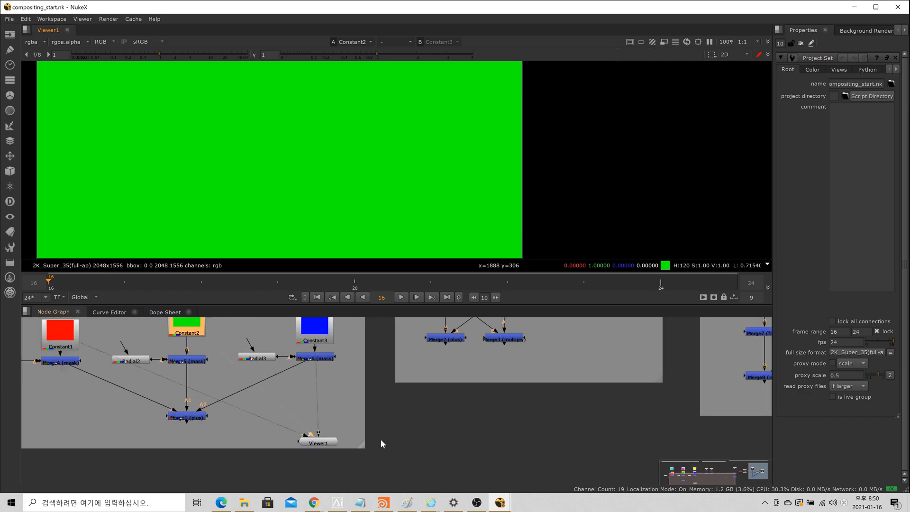
{"action": "scroll", "coordinate": [289, 446], "scroll_direction": "down", "scroll_amount": 8}
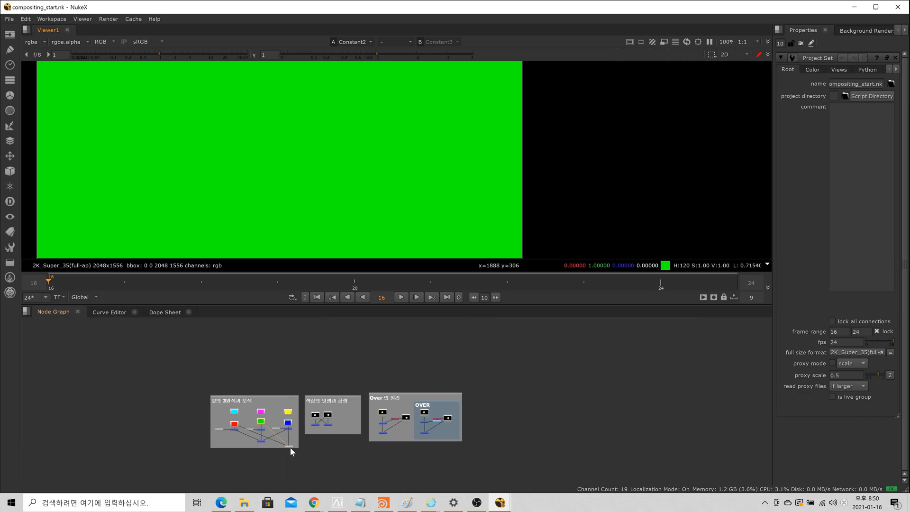
{"action": "scroll", "coordinate": [301, 245], "scroll_direction": "down", "scroll_amount": 3}
{"action": "scroll", "coordinate": [304, 227], "scroll_direction": "down", "scroll_amount": 1}
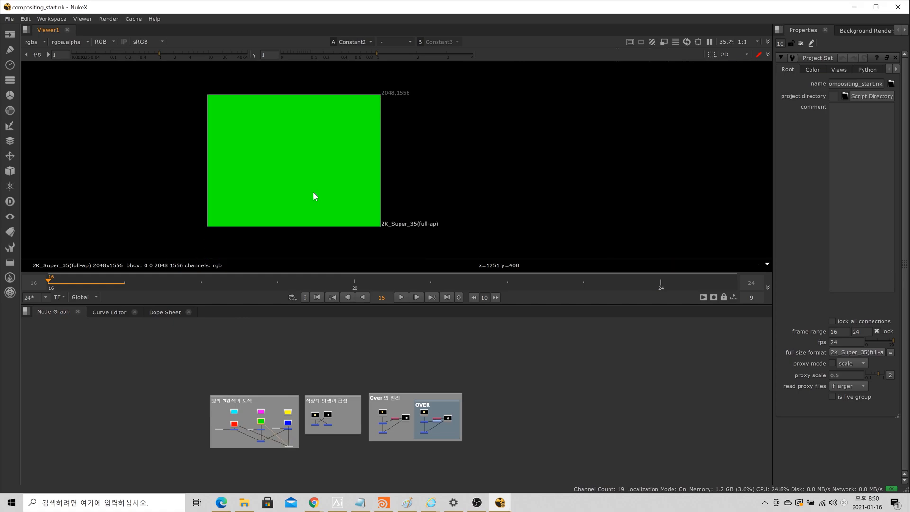
{"action": "key", "text": "3"}
{"action": "key", "text": "1"}
{"action": "key", "text": "2"}
{"action": "key", "text": "3"}
{"action": "key", "text": "1"}
{"action": "key", "text": "2"}
{"action": "key", "text": "3"}
{"action": "key", "text": "1"}
{"action": "key", "text": "2"}
{"action": "key", "text": "3"}
{"action": "key", "text": "1"}
{"action": "key", "text": "3"}
{"action": "key", "text": "1"}
{"action": "key", "text": "2"}
{"action": "key", "text": "3"}
{"action": "key", "text": "1"}
{"action": "key", "text": "2"}
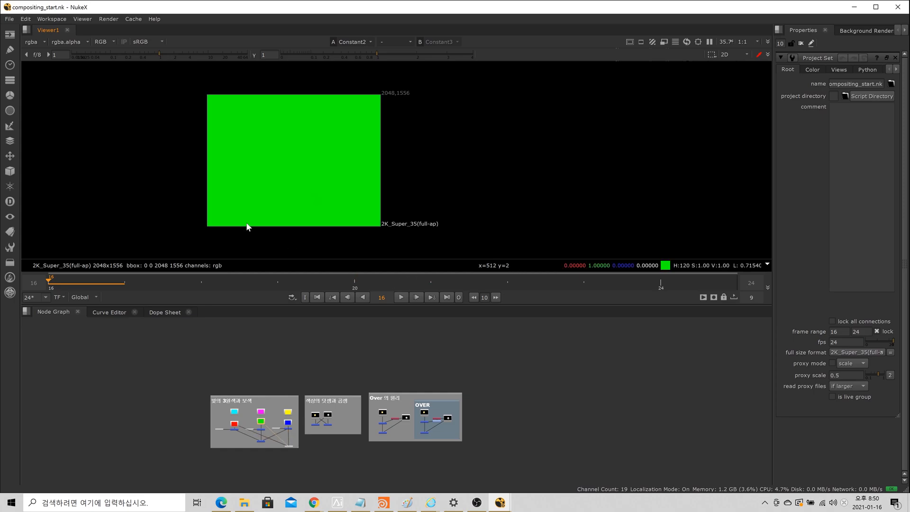
Step: Select the Viewer1 node and examine its three numbered input connections in the Node Graph
{"action": "scroll", "coordinate": [252, 232], "scroll_direction": "up", "scroll_amount": 2}
{"action": "scroll", "coordinate": [299, 455], "scroll_direction": "up", "scroll_amount": 3}
{"action": "scroll", "coordinate": [327, 460], "scroll_direction": "up", "scroll_amount": 6}
{"action": "left_click", "coordinate": [331, 446]}
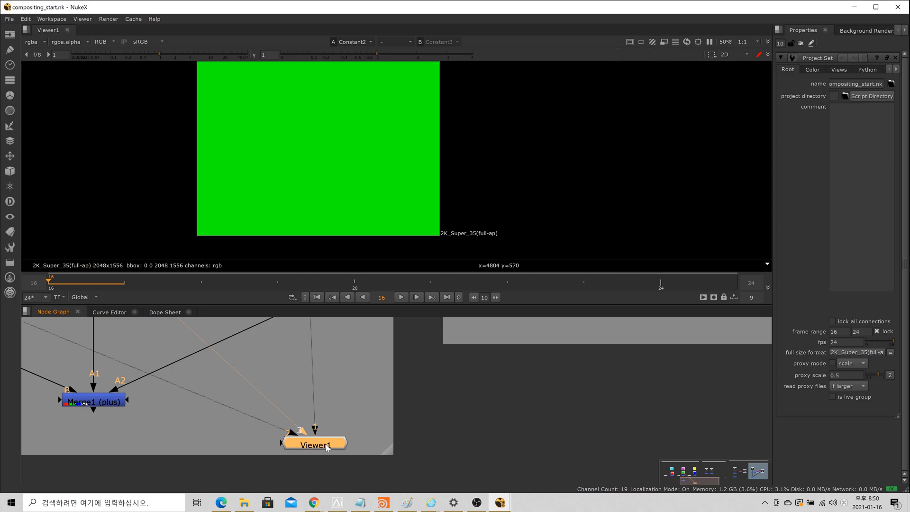
{"action": "scroll", "coordinate": [337, 169], "scroll_direction": "down", "scroll_amount": 1}
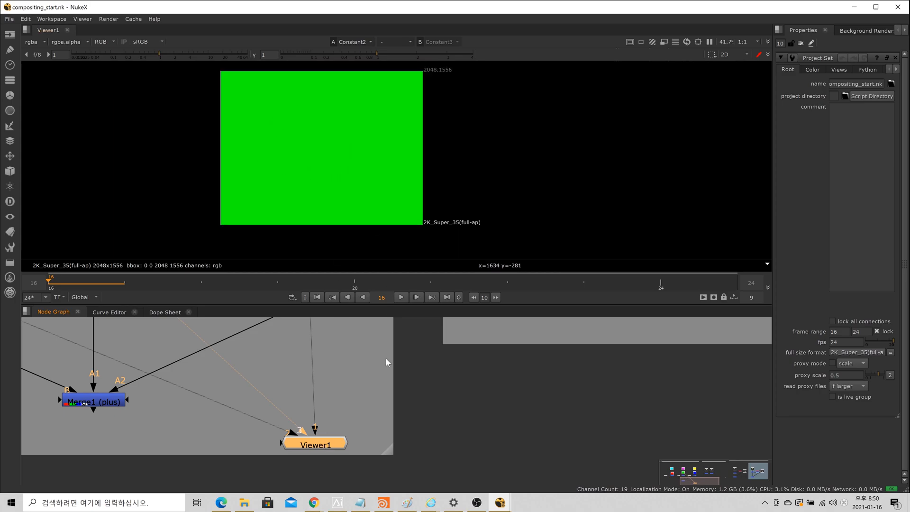
{"action": "scroll", "coordinate": [445, 436], "scroll_direction": "down", "scroll_amount": 4}
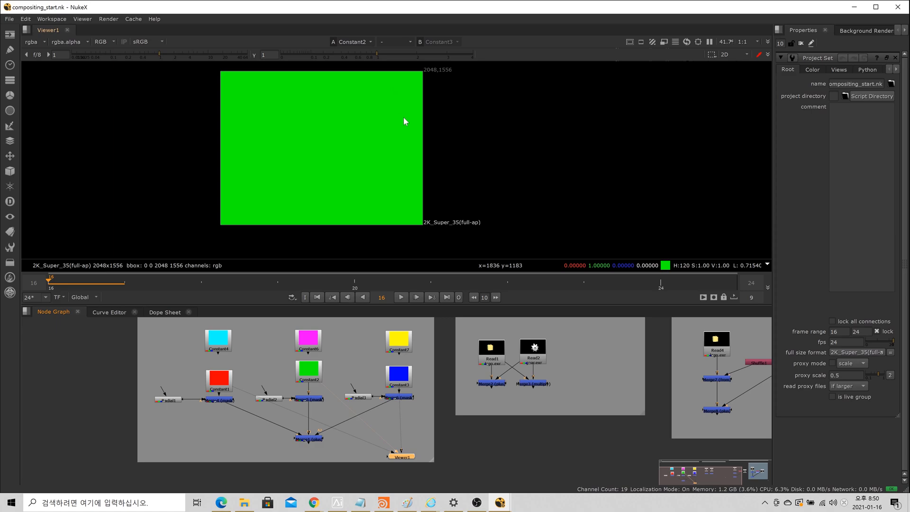
Step: Widen the Properties pane to about a third of the window and enlarge the Node Graph pane at the viewer's expense
{"action": "left_click_drag", "start_coordinate": [774, 136], "coordinate": [583, 189]}
{"action": "scroll", "coordinate": [394, 152], "scroll_direction": "up", "scroll_amount": 4}
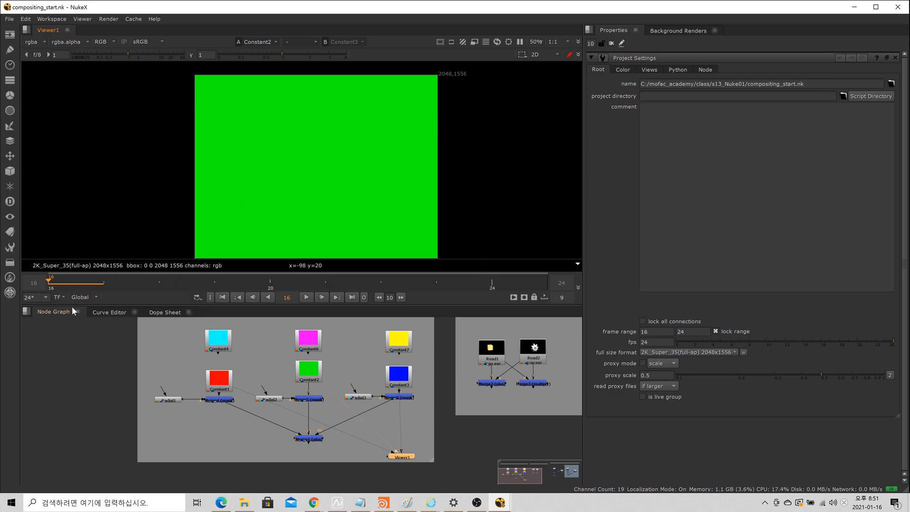
{"action": "left_click_drag", "start_coordinate": [72, 306], "coordinate": [72, 266]}
{"action": "scroll", "coordinate": [213, 145], "scroll_direction": "down", "scroll_amount": 3}
{"action": "middle_click_drag", "start_coordinate": [212, 144], "coordinate": [211, 144]}
{"action": "scroll", "coordinate": [299, 331], "scroll_direction": "up", "scroll_amount": 2}
{"action": "scroll", "coordinate": [299, 331], "scroll_direction": "down", "scroll_amount": 3}
{"action": "middle_click_drag", "start_coordinate": [398, 344], "coordinate": [263, 388]}
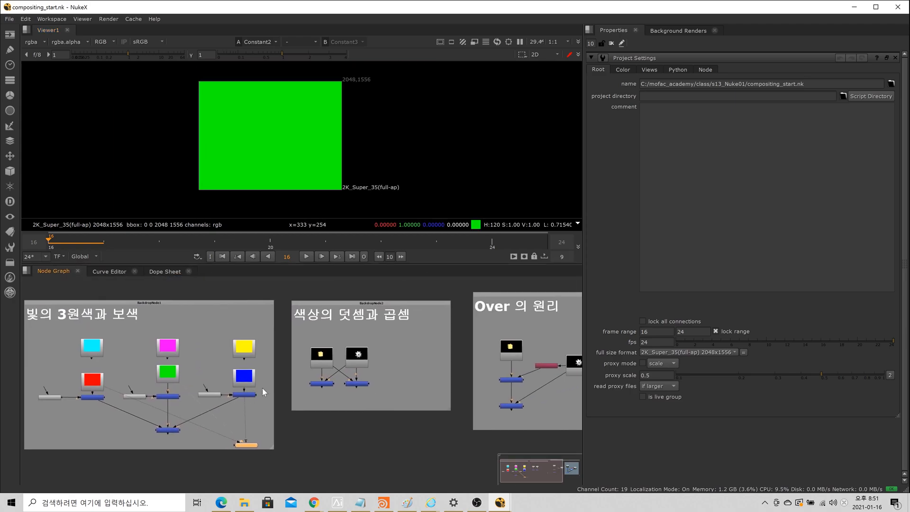
Step: Search the Node Graph's available nodes for "view" and dismiss the search without adding a node
{"action": "scroll", "coordinate": [263, 388], "scroll_direction": "down", "scroll_amount": 3}
{"action": "scroll", "coordinate": [275, 380], "scroll_direction": "down", "scroll_amount": 3}
{"action": "middle_click_drag", "start_coordinate": [407, 436], "coordinate": [332, 411]}
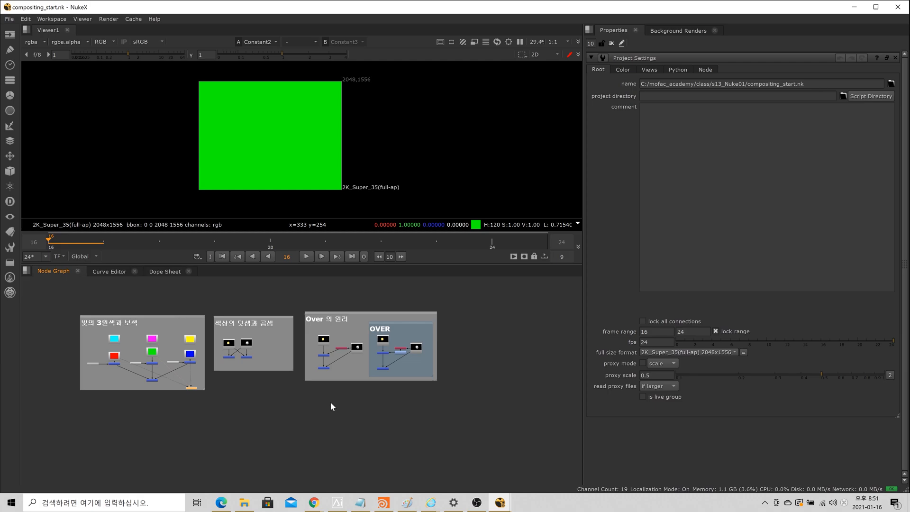
{"action": "scroll", "coordinate": [308, 425], "scroll_direction": "up", "scroll_amount": 3}
{"action": "middle_click_drag", "start_coordinate": [67, 375], "coordinate": [271, 434]}
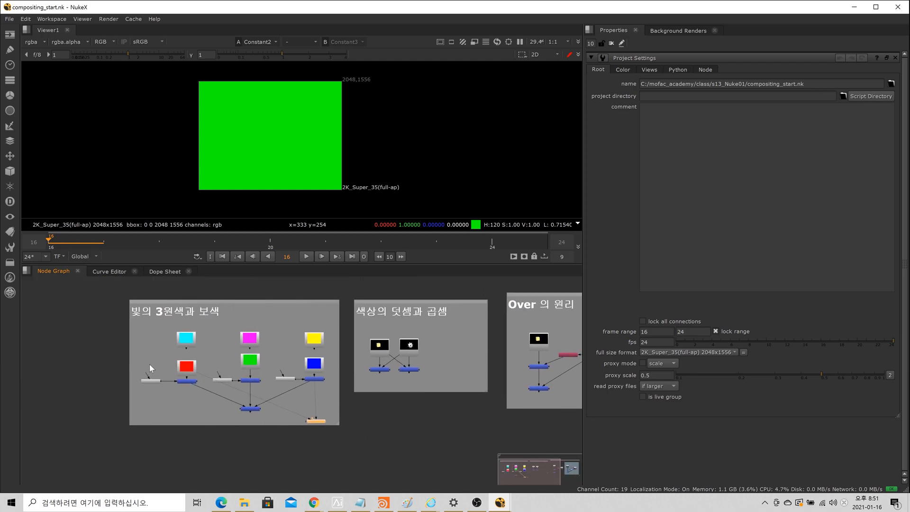
{"action": "scroll", "coordinate": [149, 366], "scroll_direction": "up", "scroll_amount": 3}
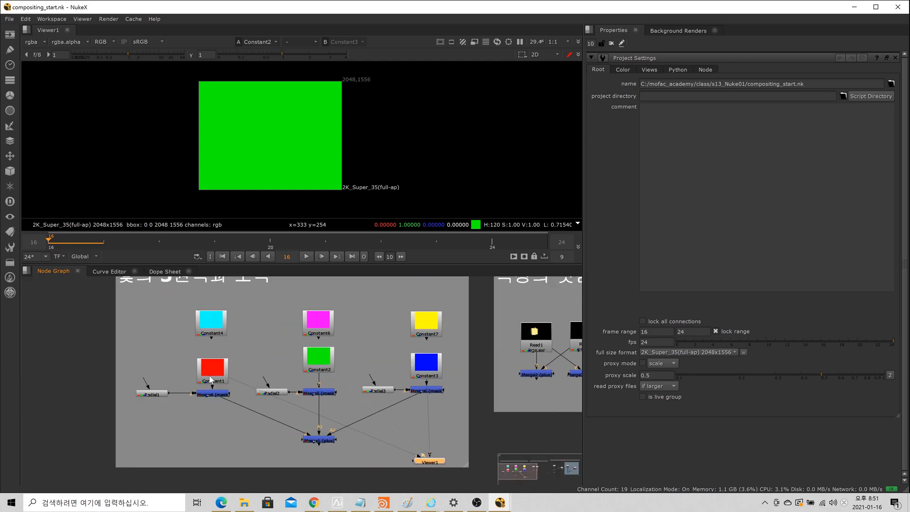
{"action": "scroll", "coordinate": [251, 431], "scroll_direction": "down", "scroll_amount": 1}
{"action": "key", "text": "Tab"}
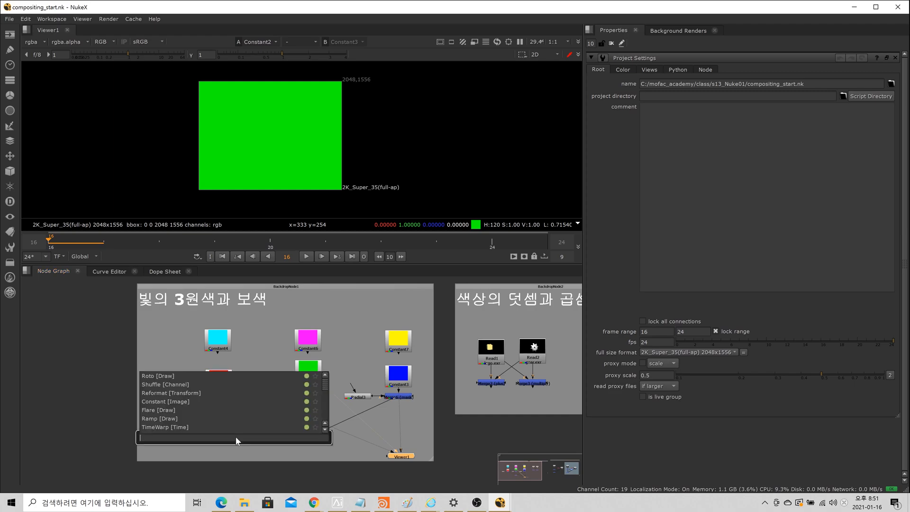
{"action": "type", "text": "view"}
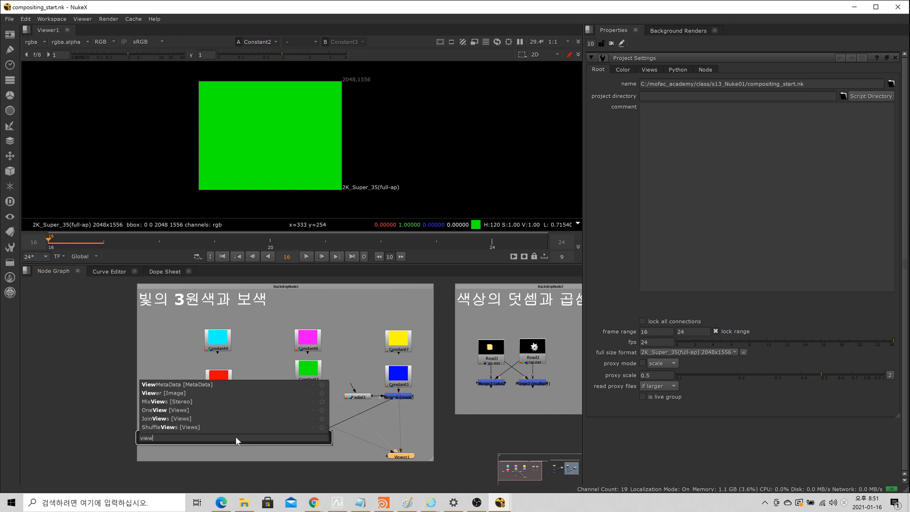
{"action": "key", "text": "BackSpace"}
{"action": "key", "text": "BackSpace"}
{"action": "key", "text": "BackSpace"}
{"action": "key", "text": "BackSpace"}
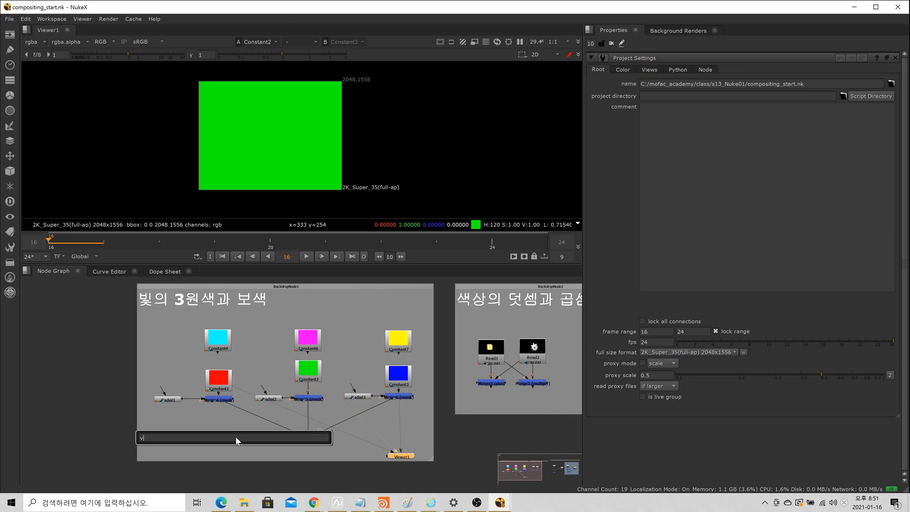
{"action": "left_click", "coordinate": [114, 391]}
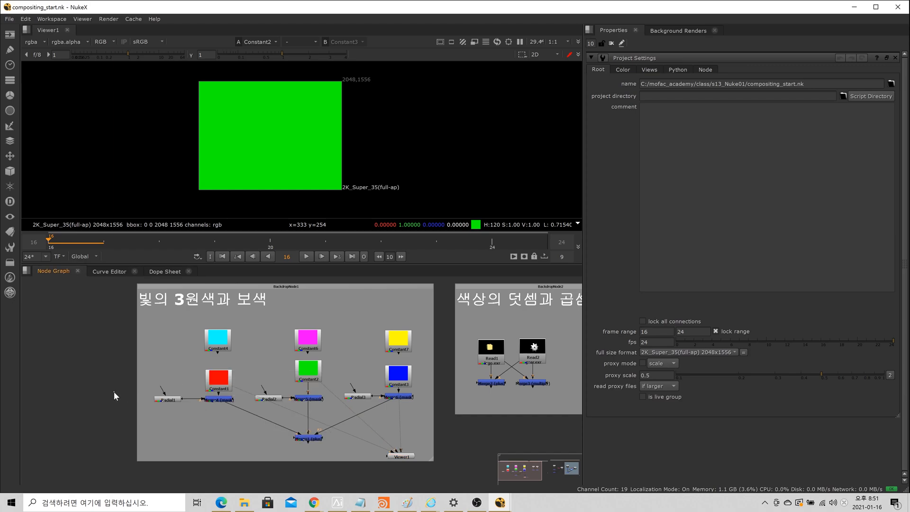
Step: Search the Node Graph's available nodes for "grade"
{"action": "key", "text": "Tab"}
{"action": "type", "text": "grad"}
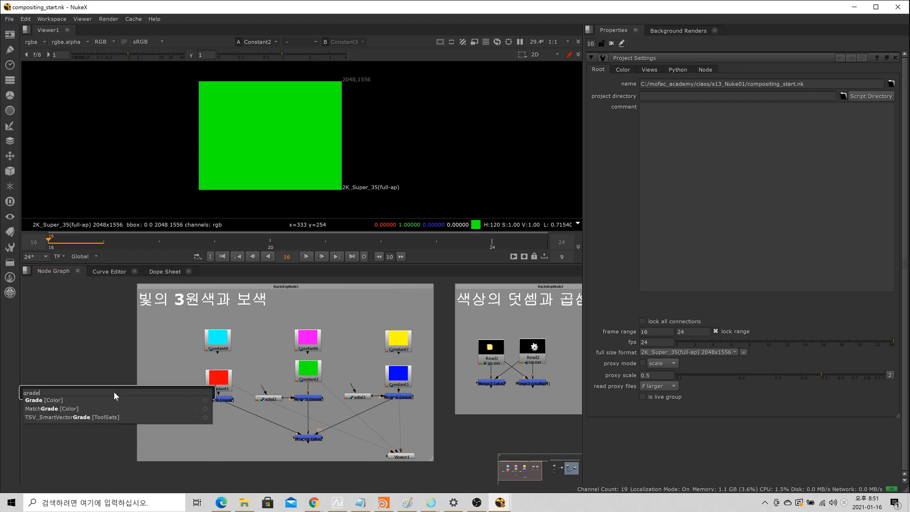
{"action": "key", "text": "Return"}
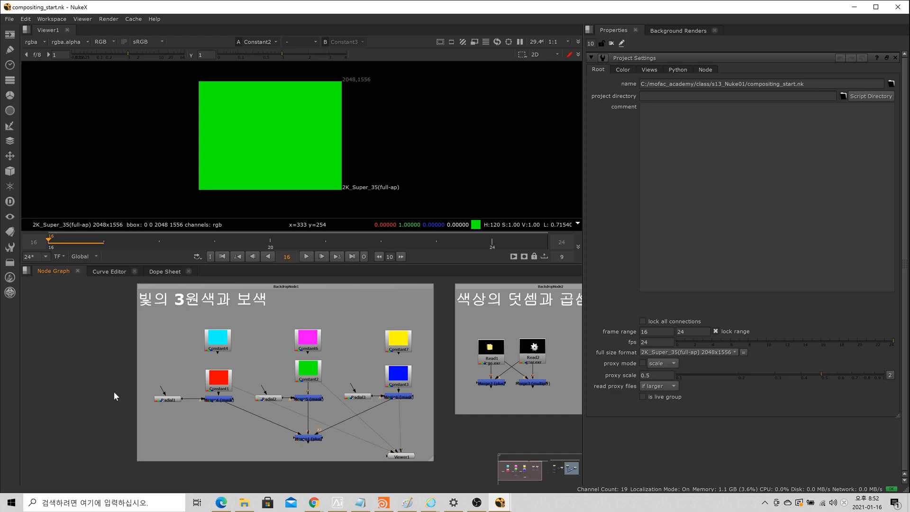
Step: Open the properties of the cyan Constant4, the red Constant1 and the Merge5 node together
{"action": "scroll", "coordinate": [114, 396], "scroll_direction": "up", "scroll_amount": 3}
{"action": "scroll", "coordinate": [190, 403], "scroll_direction": "down", "scroll_amount": 2}
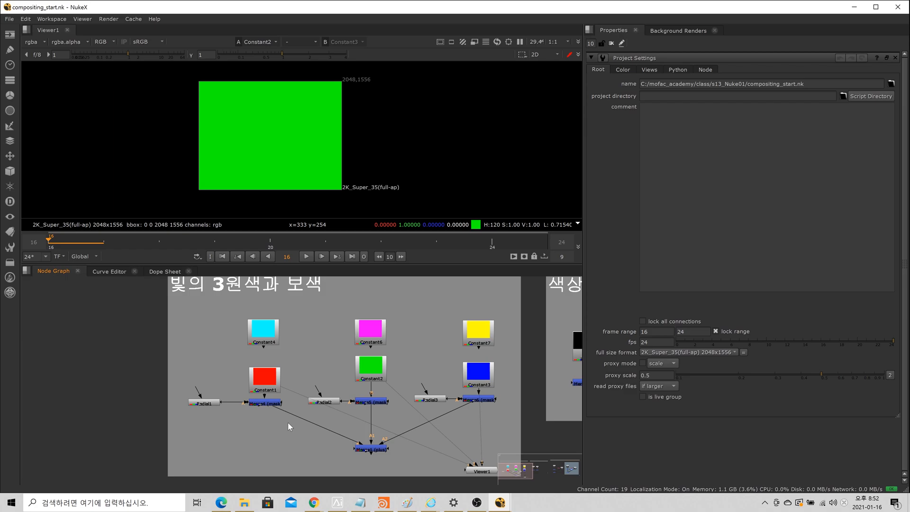
{"action": "scroll", "coordinate": [288, 423], "scroll_direction": "up", "scroll_amount": 1}
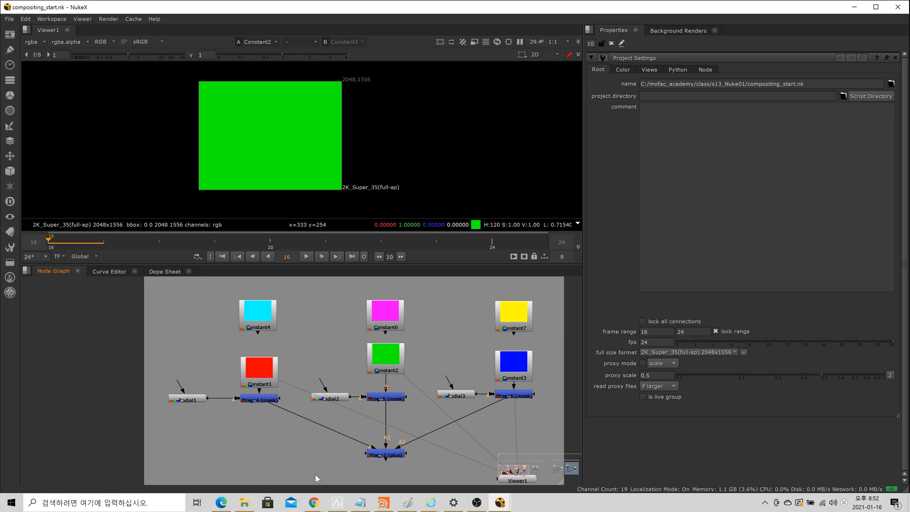
{"action": "scroll", "coordinate": [260, 463], "scroll_direction": "down", "scroll_amount": 1}
{"action": "scroll", "coordinate": [261, 408], "scroll_direction": "up", "scroll_amount": 1}
{"action": "scroll", "coordinate": [252, 360], "scroll_direction": "down", "scroll_amount": 1}
{"action": "left_click", "coordinate": [157, 359]}
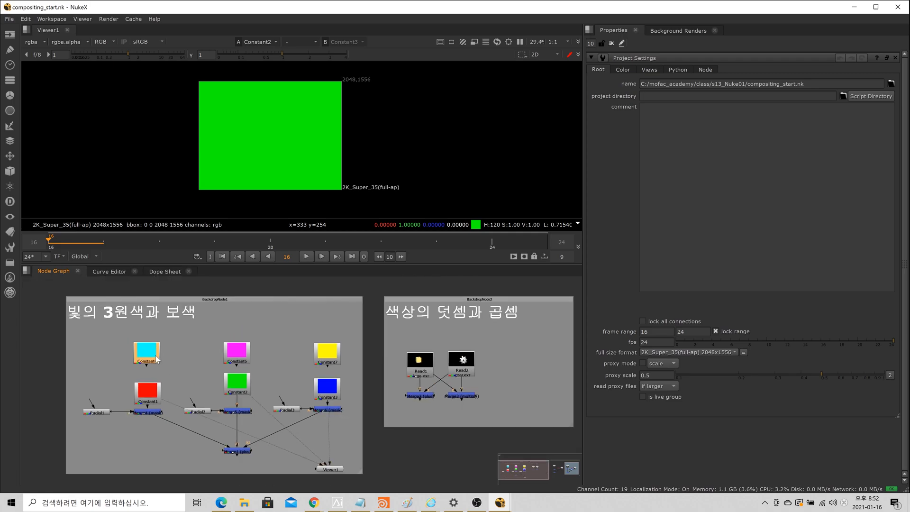
{"action": "double_click", "coordinate": [157, 359]}
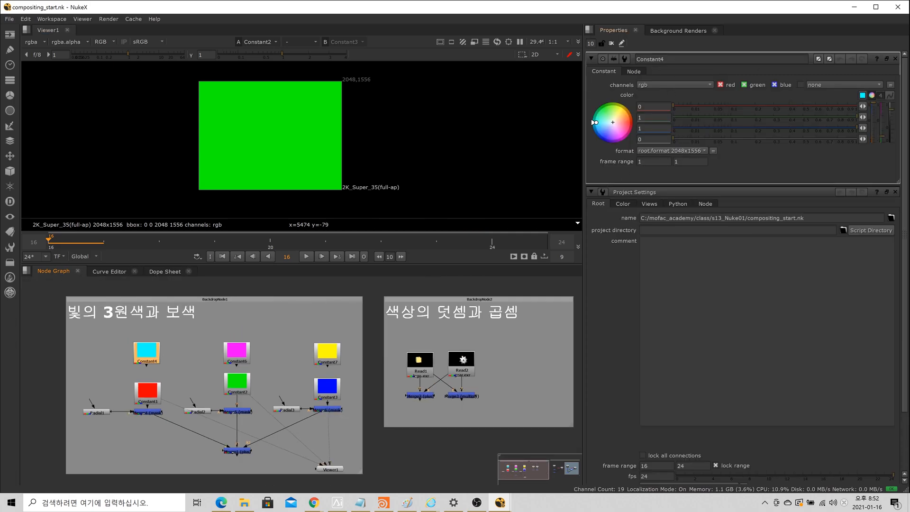
{"action": "double_click", "coordinate": [150, 402]}
{"action": "left_click", "coordinate": [242, 415]}
{"action": "double_click", "coordinate": [242, 414]}
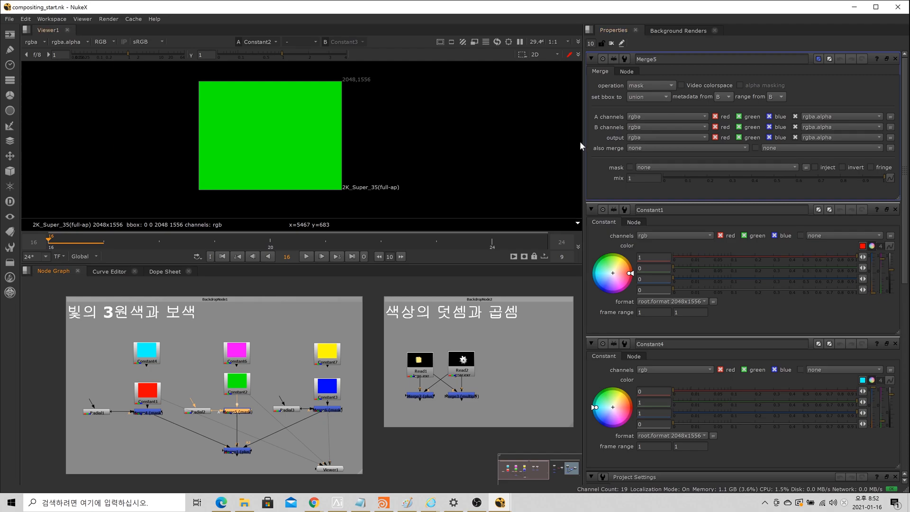
Step: Narrow the Properties pane to about a quarter of the window and add the Merge6 node's properties to the open panels
{"action": "left_click_drag", "start_coordinate": [584, 141], "coordinate": [655, 142]}
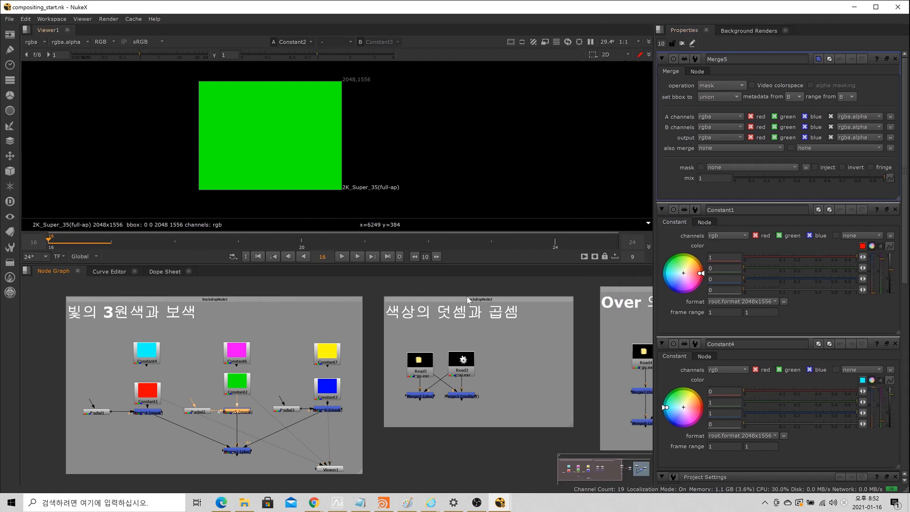
{"action": "left_click", "coordinate": [334, 400]}
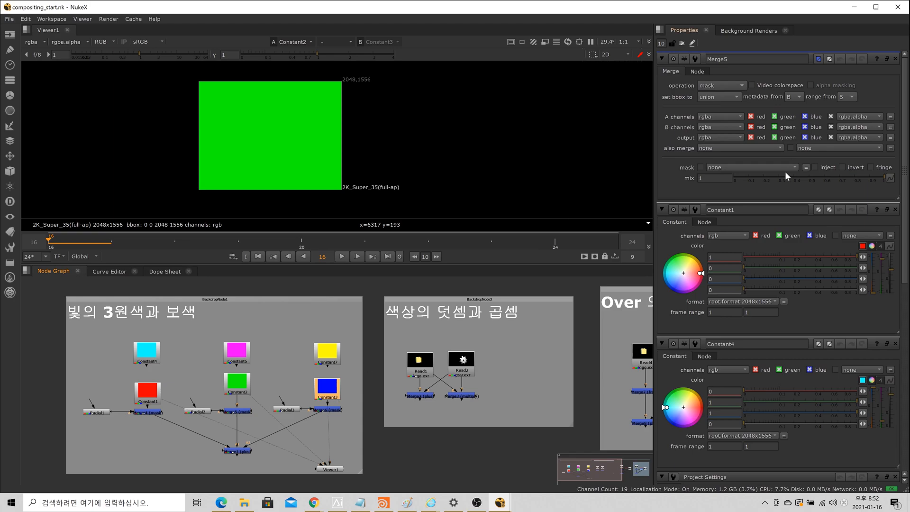
{"action": "double_click", "coordinate": [332, 411]}
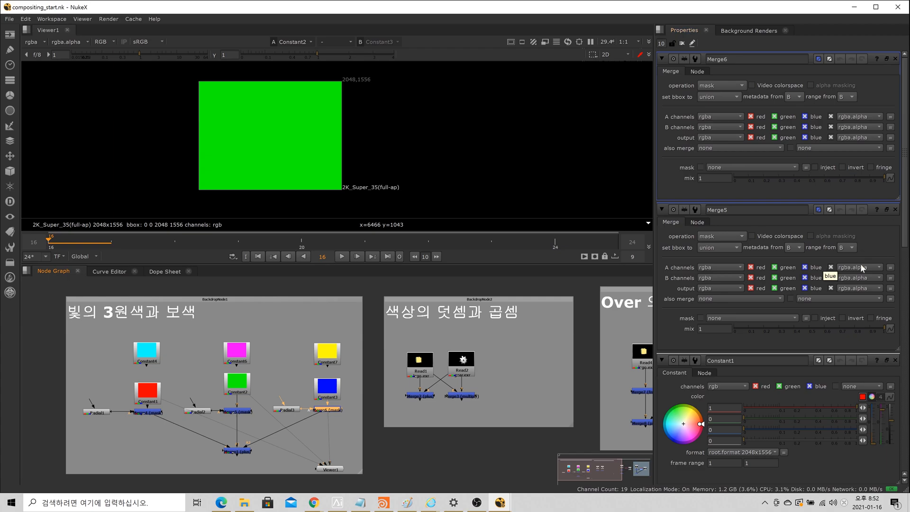
{"action": "left_click_drag", "start_coordinate": [906, 183], "coordinate": [908, 142]}
Step: Limit the Properties pane to 1 open node panel at a time
{"action": "double_click", "coordinate": [661, 43]}
{"action": "type", "text": "1"}
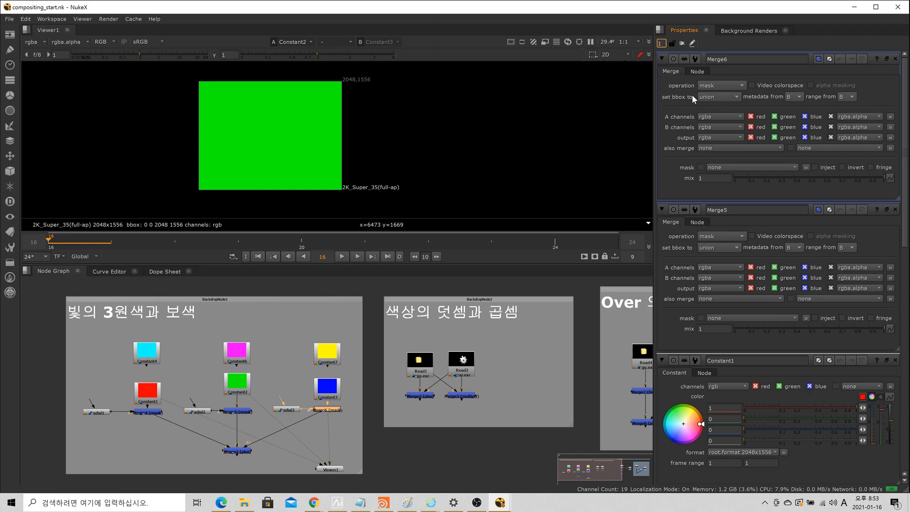
{"action": "key", "text": "Return"}
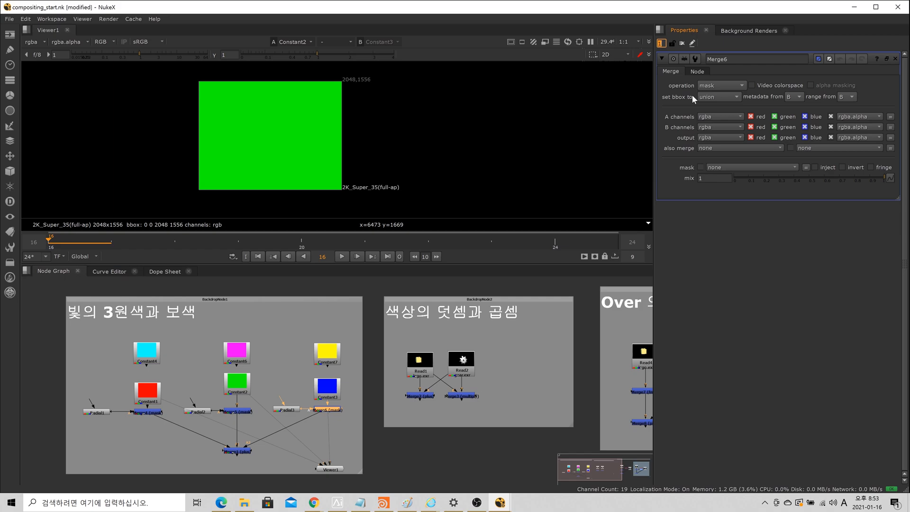
Step: Open the magenta Constant6 node's properties and replace them with those of the Merge5 node
{"action": "scroll", "coordinate": [291, 348], "scroll_direction": "up", "scroll_amount": 3}
{"action": "double_click", "coordinate": [200, 360]}
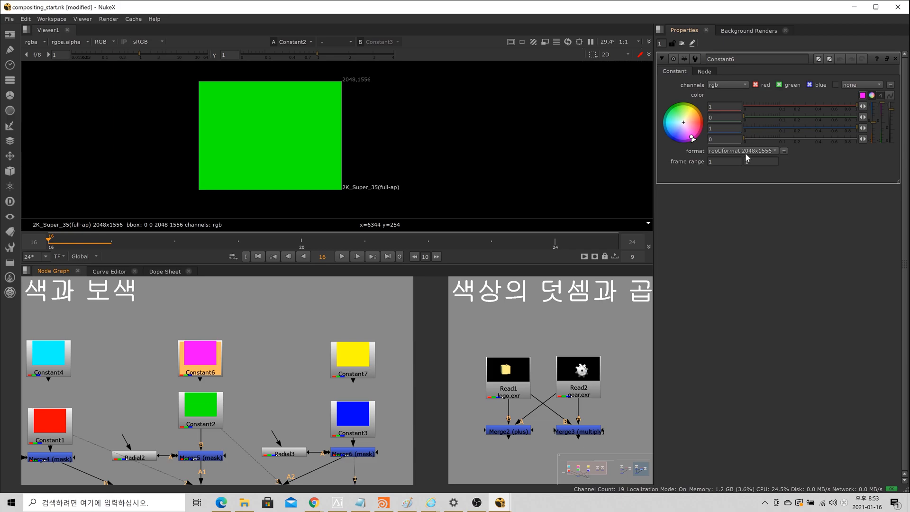
{"action": "double_click", "coordinate": [207, 458]}
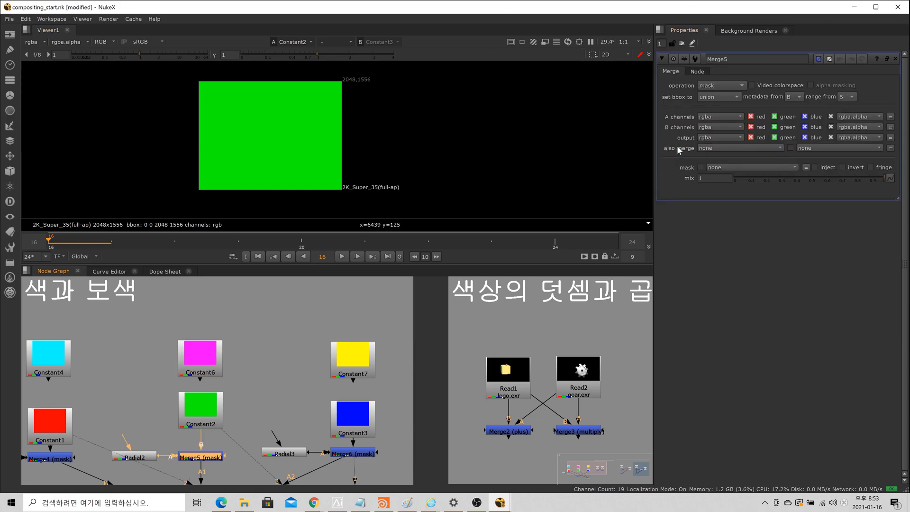
{"action": "scroll", "coordinate": [325, 373], "scroll_direction": "down", "scroll_amount": 2}
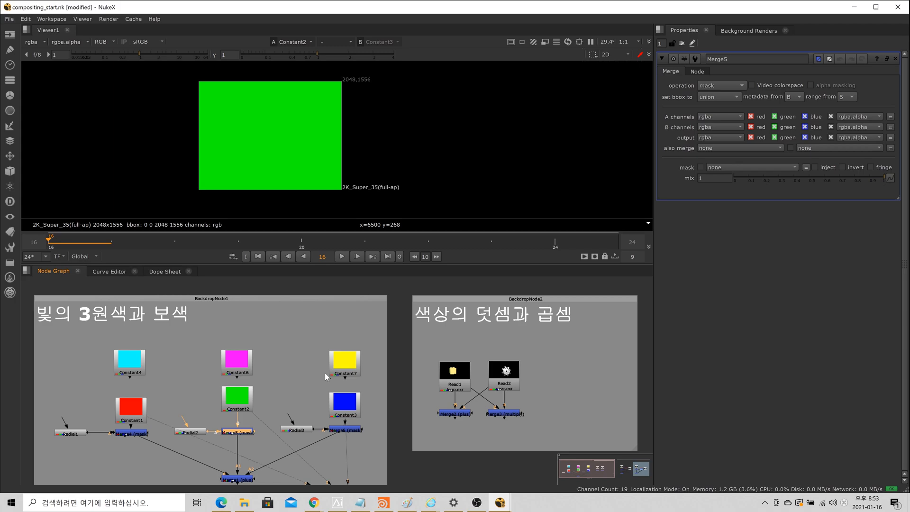
Step: View the Curve Editor and the Dope Sheet, return to the Node Graph and look over its backdrop groups
{"action": "left_click", "coordinate": [119, 271]}
{"action": "left_click", "coordinate": [164, 271]}
{"action": "left_click", "coordinate": [66, 272]}
{"action": "scroll", "coordinate": [239, 350], "scroll_direction": "down", "scroll_amount": 7}
{"action": "scroll", "coordinate": [263, 356], "scroll_direction": "up", "scroll_amount": 4}
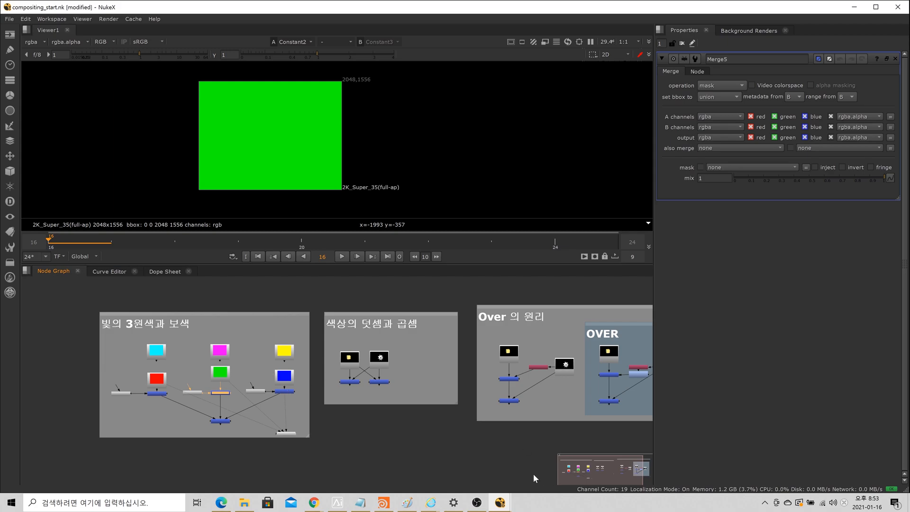
{"action": "scroll", "coordinate": [162, 430], "scroll_direction": "up", "scroll_amount": 1}
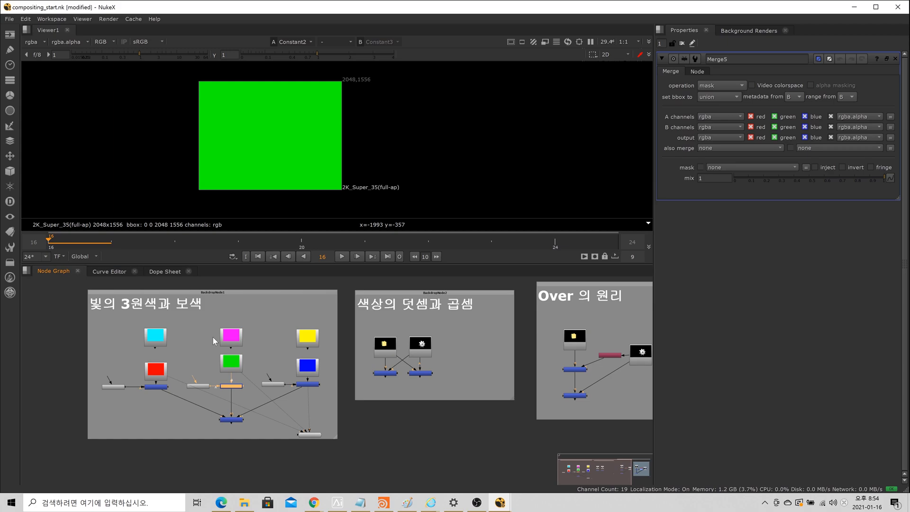
{"action": "middle_click_drag", "start_coordinate": [212, 337], "coordinate": [200, 362]}
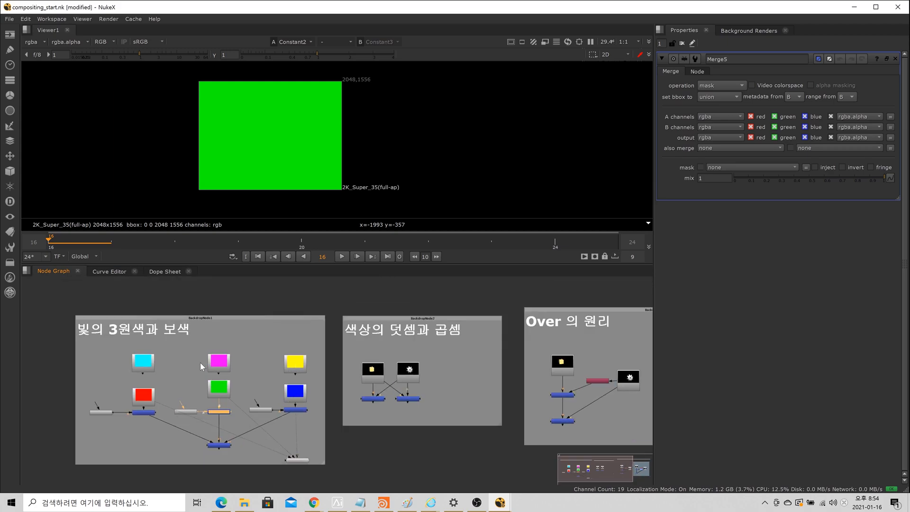
Step: Enlarge the Viewer pane slightly over the Node Graph and frame the first two backdrops, with the red Constant1 node selected
{"action": "left_click", "coordinate": [150, 397]}
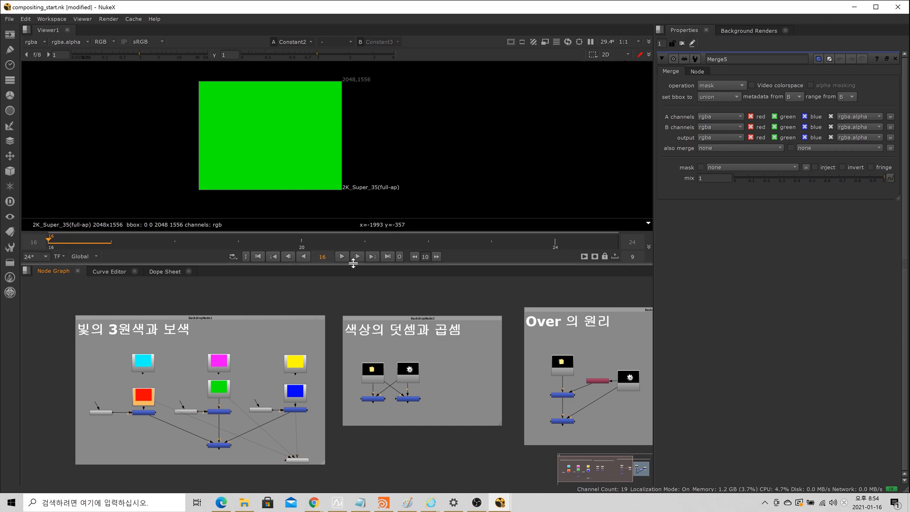
{"action": "left_click_drag", "start_coordinate": [357, 264], "coordinate": [355, 292]}
{"action": "scroll", "coordinate": [335, 349], "scroll_direction": "down", "scroll_amount": 2}
{"action": "scroll", "coordinate": [322, 410], "scroll_direction": "up", "scroll_amount": 2}
{"action": "middle_click_drag", "start_coordinate": [395, 426], "coordinate": [286, 442]}
{"action": "scroll", "coordinate": [341, 425], "scroll_direction": "down", "scroll_amount": 3}
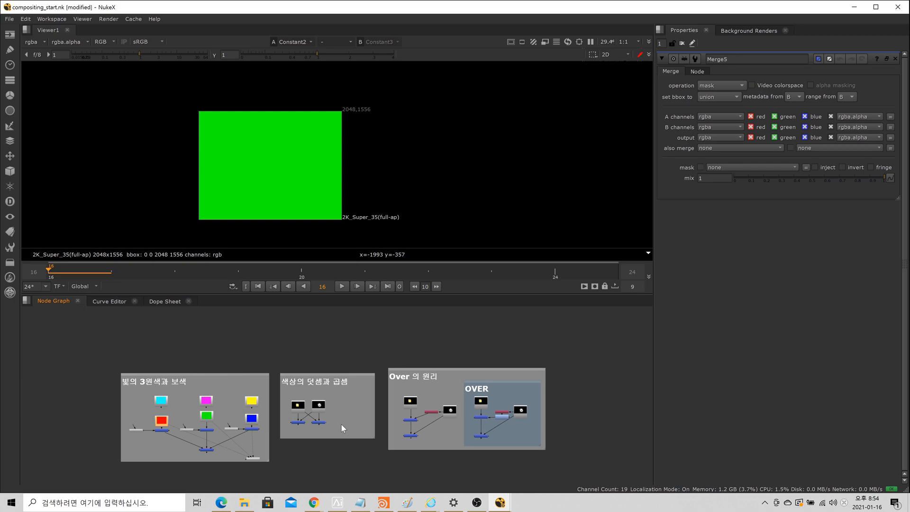
{"action": "scroll", "coordinate": [174, 426], "scroll_direction": "up", "scroll_amount": 3}
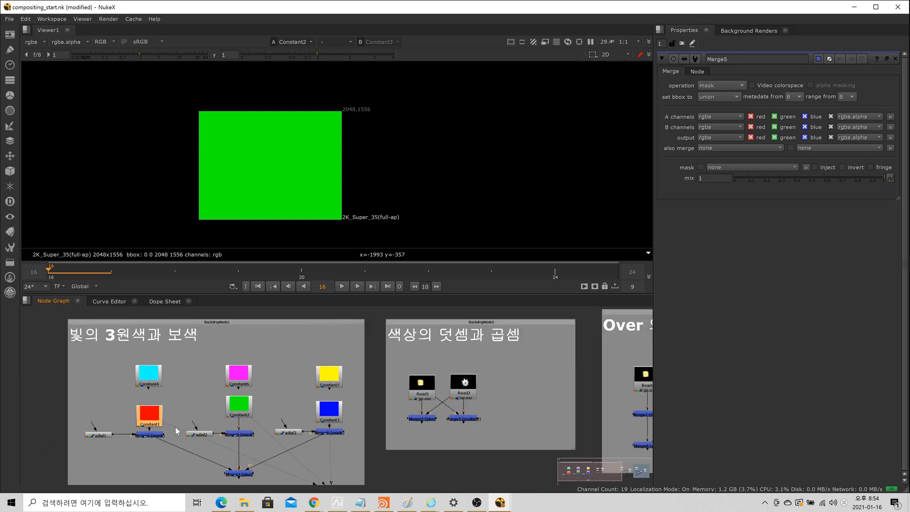
Step: View the red Constant1, green Constant2 and blue Constant3 nodes one after another in the Viewer
{"action": "key", "text": "1"}
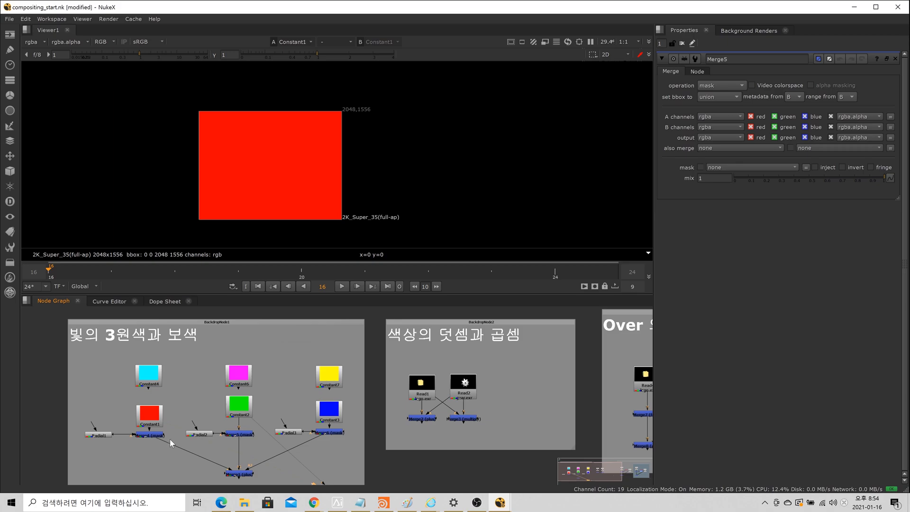
{"action": "left_click", "coordinate": [233, 398]}
{"action": "key", "text": "1"}
{"action": "left_click", "coordinate": [330, 409]}
{"action": "key", "text": "1"}
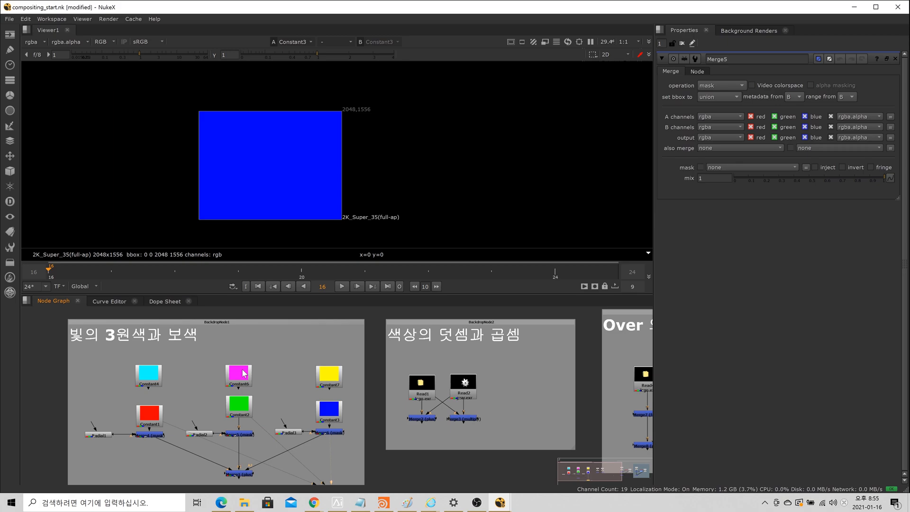
Step: View the Merge1 node that combines the three masked primary colours in the Viewer
{"action": "scroll", "coordinate": [243, 373], "scroll_direction": "down", "scroll_amount": 3}
{"action": "left_click", "coordinate": [239, 442]}
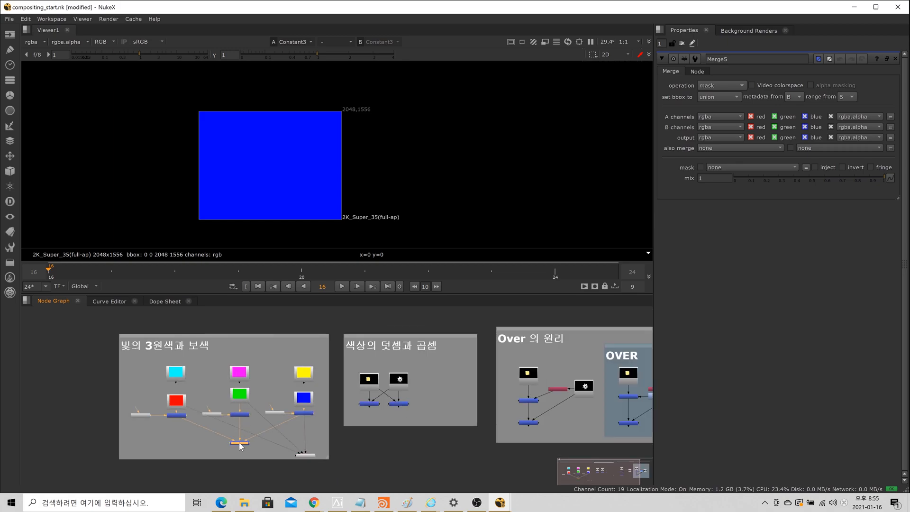
{"action": "key", "text": "1"}
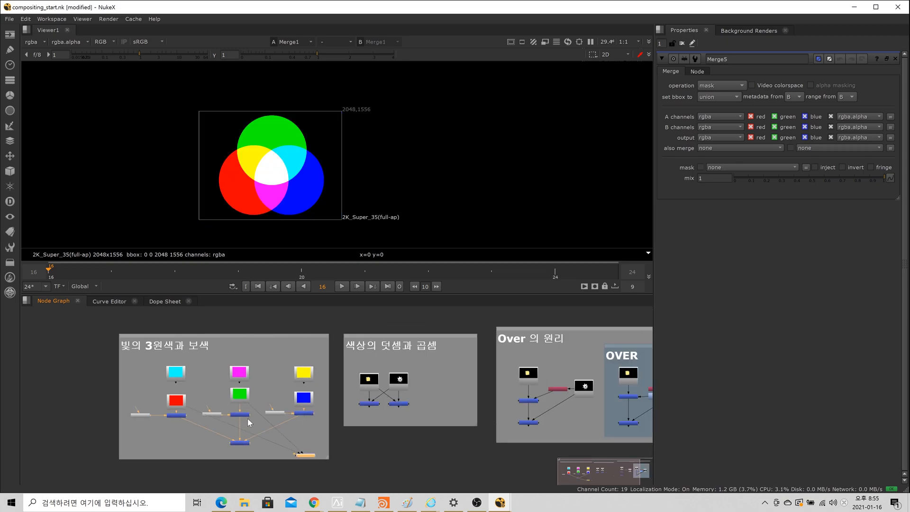
{"action": "scroll", "coordinate": [349, 159], "scroll_direction": "up", "scroll_amount": 1}
{"action": "middle_click_drag", "start_coordinate": [349, 158], "coordinate": [453, 129]}
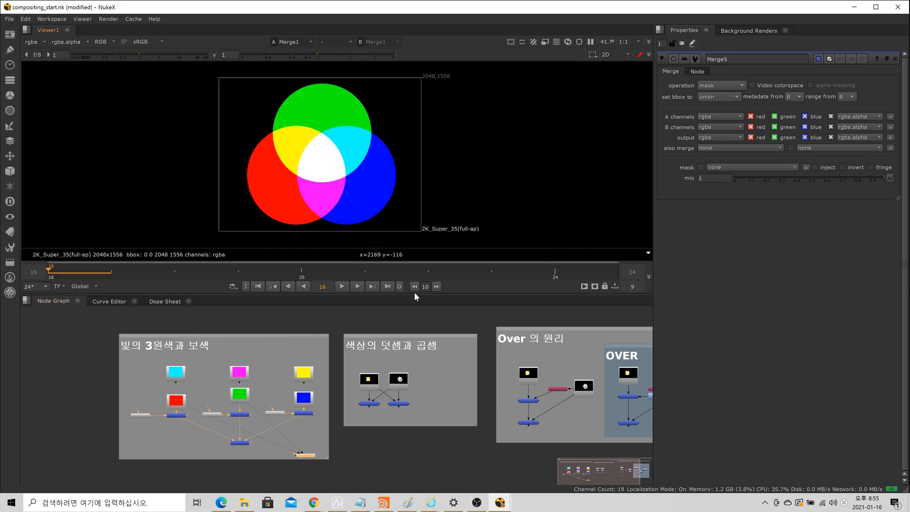
Step: Enlarge the Viewer pane over most of the Node Graph and examine where the red, green and blue circles overlap
{"action": "left_click_drag", "start_coordinate": [414, 294], "coordinate": [419, 388]}
{"action": "scroll", "coordinate": [401, 303], "scroll_direction": "up", "scroll_amount": 2}
{"action": "middle_click_drag", "start_coordinate": [401, 303], "coordinate": [503, 314]}
{"action": "scroll", "coordinate": [552, 278], "scroll_direction": "down", "scroll_amount": 1}
{"action": "middle_click_drag", "start_coordinate": [550, 278], "coordinate": [452, 253]}
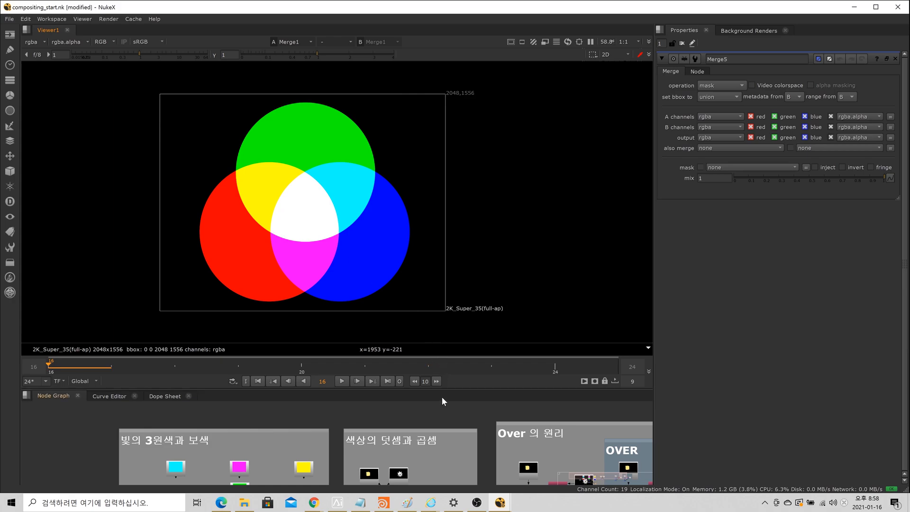
Step: Shrink the Viewer pane and view the lego Read1 node of the 색상의 덧셈과 곱셈 backdrop on viewer input 1
{"action": "left_click_drag", "start_coordinate": [442, 389], "coordinate": [438, 271]}
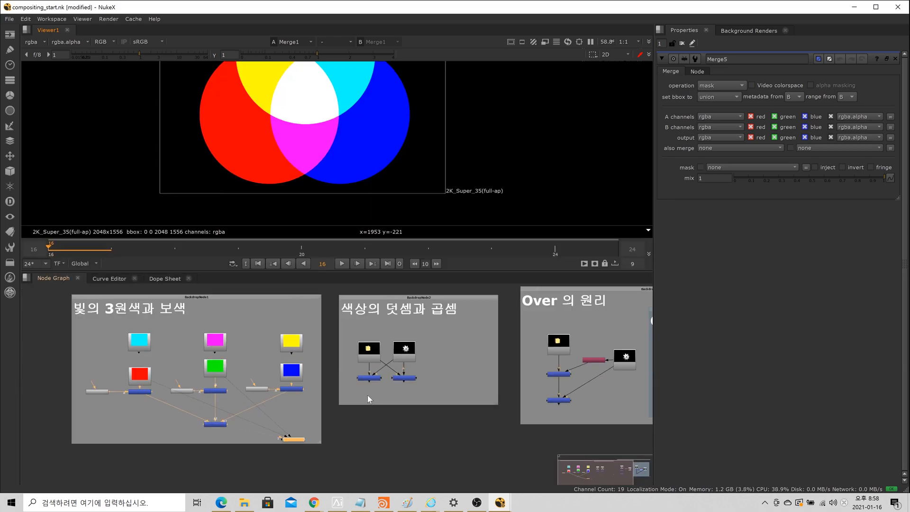
{"action": "middle_click_drag", "start_coordinate": [321, 411], "coordinate": [214, 438]}
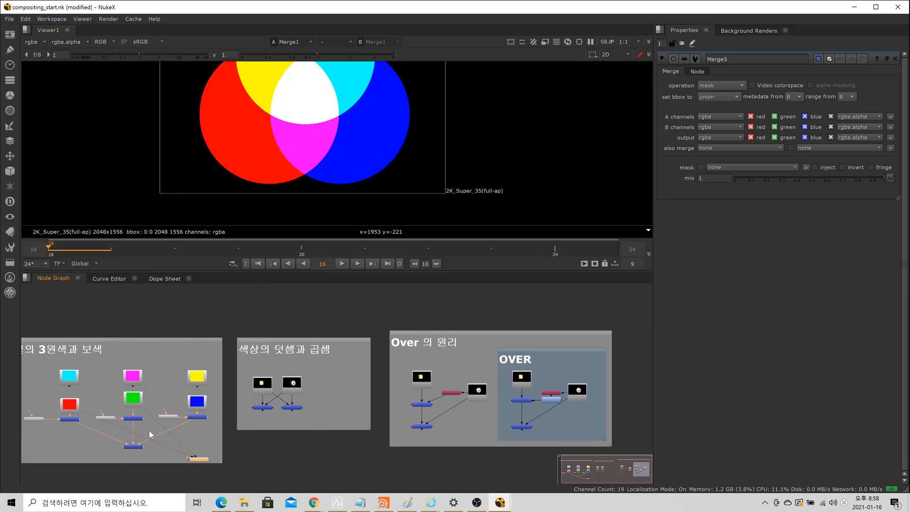
{"action": "scroll", "coordinate": [149, 430], "scroll_direction": "up", "scroll_amount": 2}
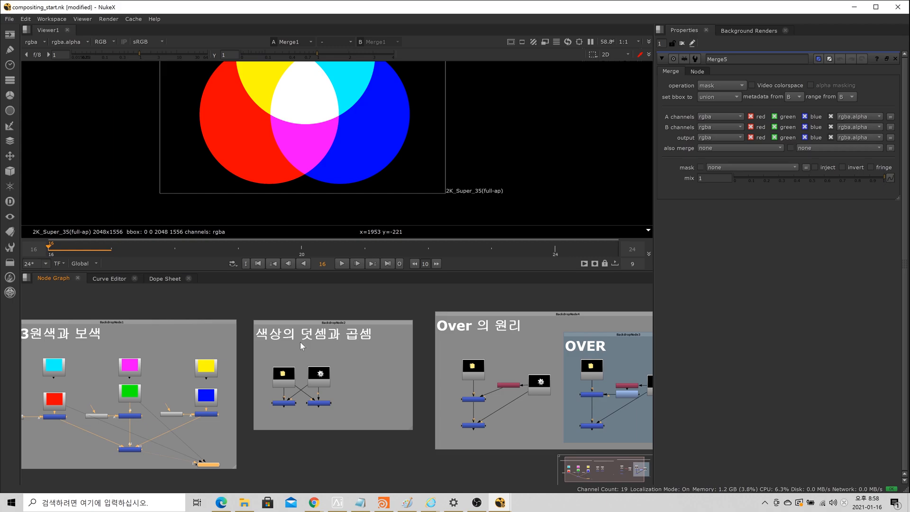
{"action": "scroll", "coordinate": [276, 394], "scroll_direction": "up", "scroll_amount": 5}
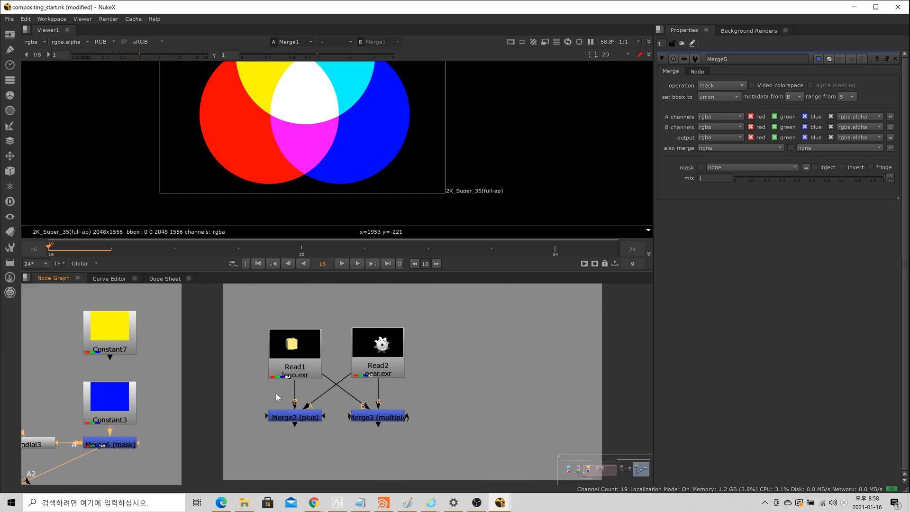
{"action": "scroll", "coordinate": [364, 132], "scroll_direction": "down", "scroll_amount": 2}
{"action": "middle_click_drag", "start_coordinate": [364, 132], "coordinate": [357, 161]}
{"action": "left_click", "coordinate": [310, 357]}
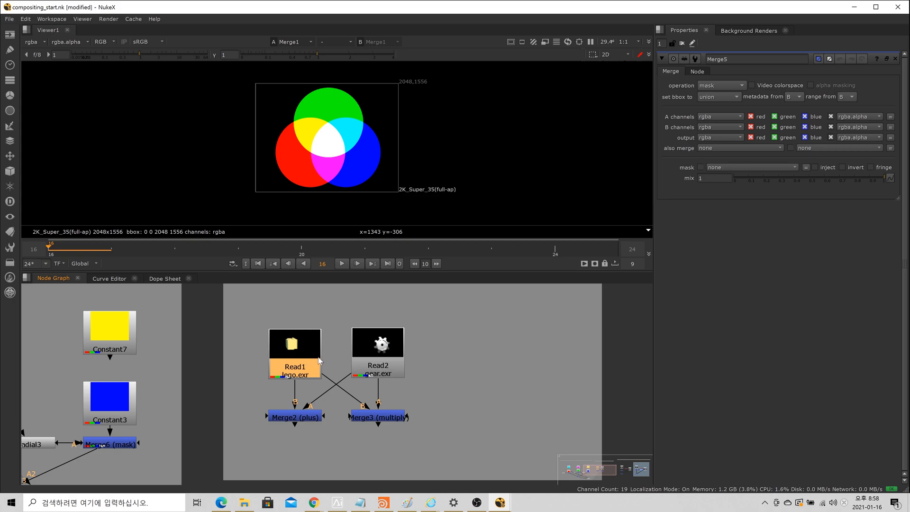
{"action": "key", "text": "1"}
Step: Enlarge the Viewer pane over the Node Graph and fit the whole HD_720 frame of the lego image in it
{"action": "scroll", "coordinate": [320, 143], "scroll_direction": "up", "scroll_amount": 3}
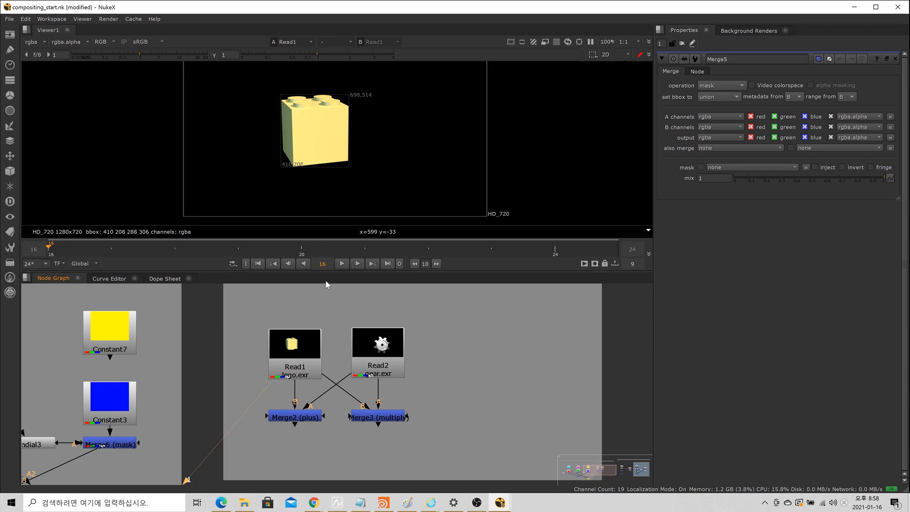
{"action": "left_click_drag", "start_coordinate": [325, 272], "coordinate": [348, 357]}
{"action": "scroll", "coordinate": [345, 246], "scroll_direction": "up", "scroll_amount": 2}
{"action": "middle_click_drag", "start_coordinate": [345, 247], "coordinate": [335, 225]}
{"action": "scroll", "coordinate": [334, 224], "scroll_direction": "down", "scroll_amount": 1}
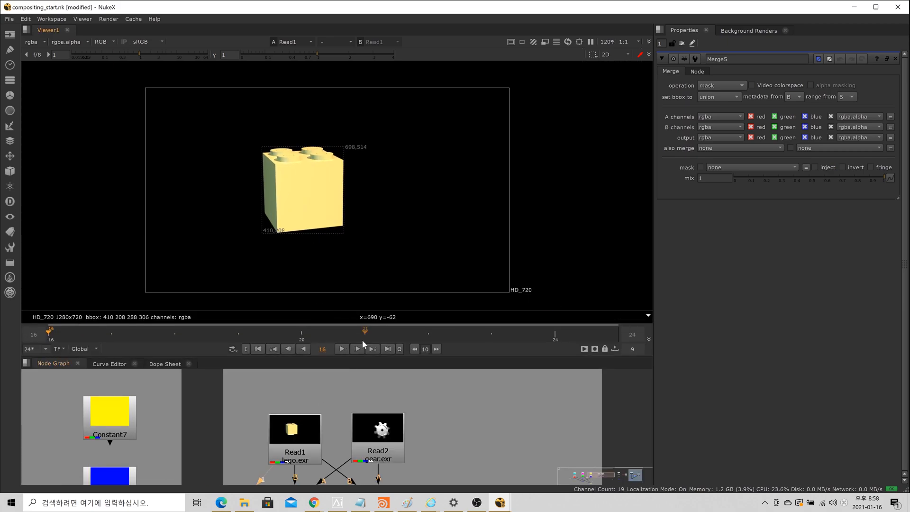
Step: Show the gear Read2 node on viewer input 2 and compare it repeatedly with the lego Read1 image on input 1
{"action": "left_click", "coordinate": [387, 444]}
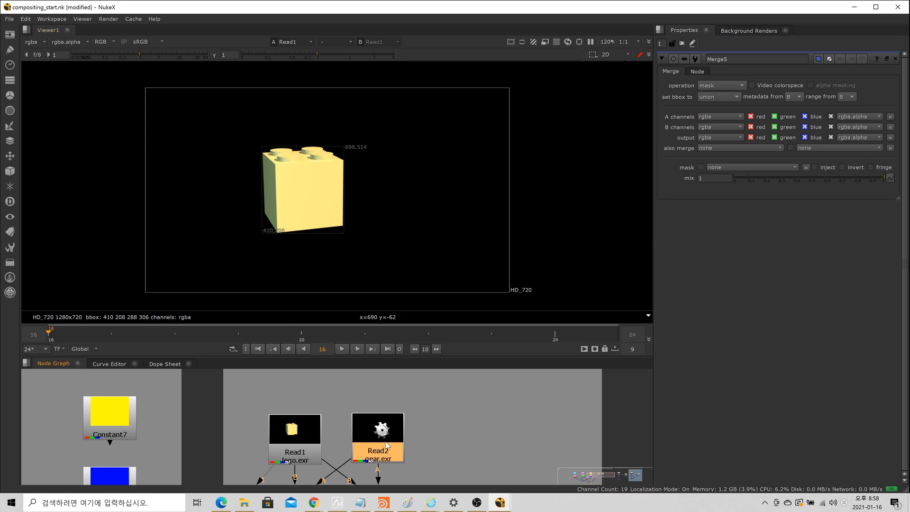
{"action": "key", "text": "2"}
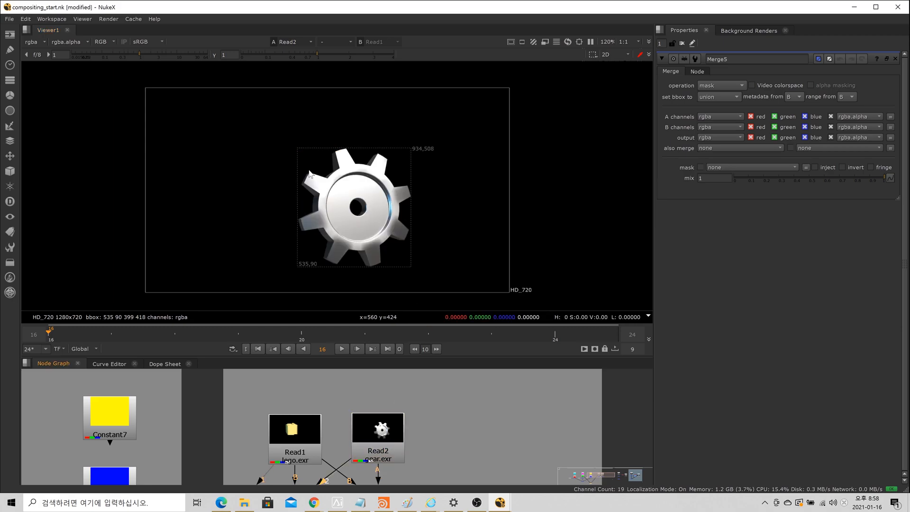
{"action": "key", "text": "1"}
{"action": "key", "text": "2"}
{"action": "key", "text": "1"}
{"action": "key", "text": "2"}
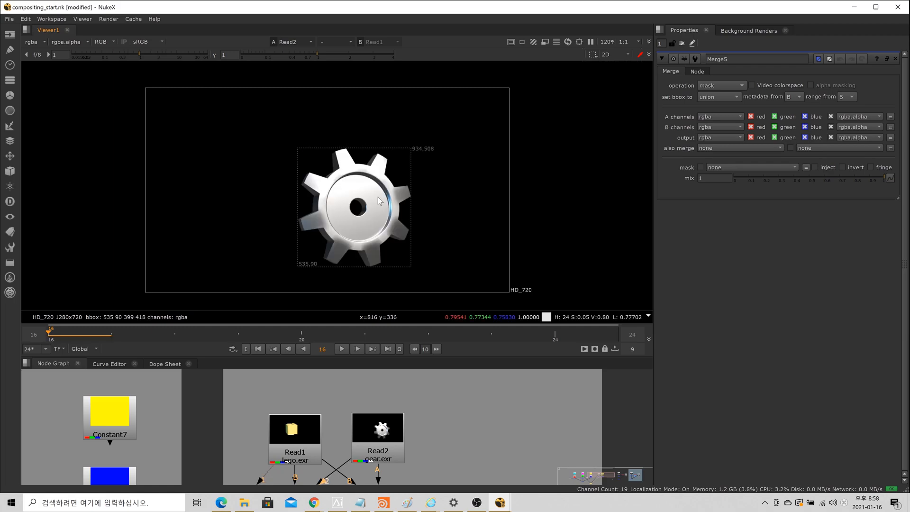
{"action": "key", "text": "1"}
{"action": "key", "text": "2"}
{"action": "key", "text": "1"}
{"action": "key", "text": "2"}
{"action": "key", "text": "1"}
{"action": "key", "text": "2"}
{"action": "scroll", "coordinate": [485, 402], "scroll_direction": "down", "scroll_amount": 2}
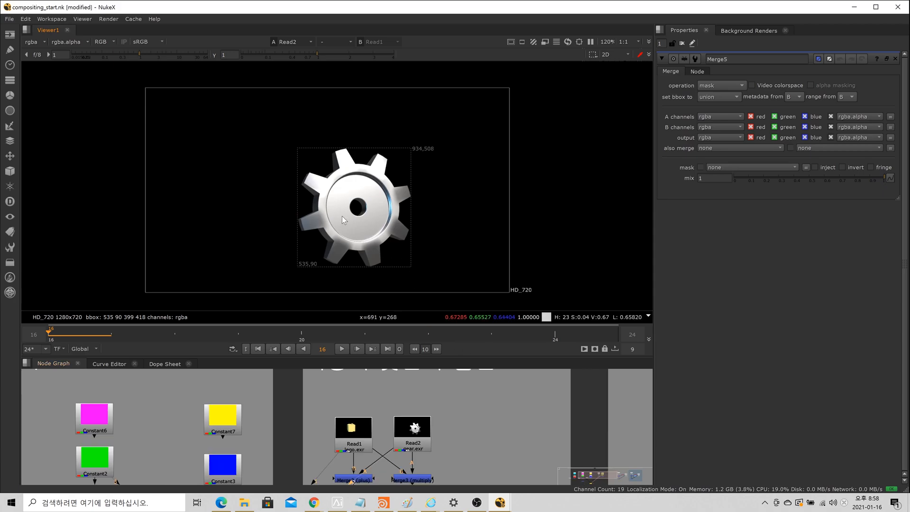
{"action": "key", "text": "1"}
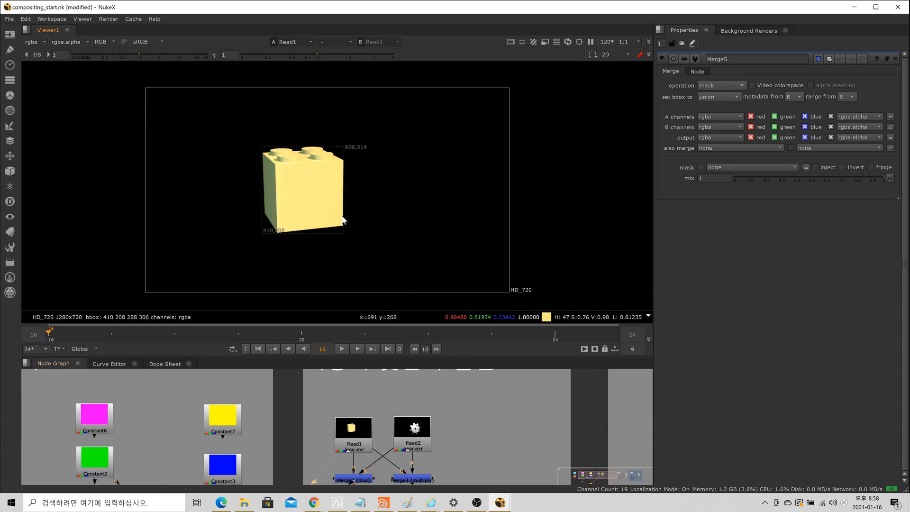
{"action": "key", "text": "2"}
{"action": "key", "text": "1"}
{"action": "key", "text": "2"}
{"action": "key", "text": "1"}
{"action": "key", "text": "2"}
{"action": "key", "text": "1"}
{"action": "key", "text": "2"}
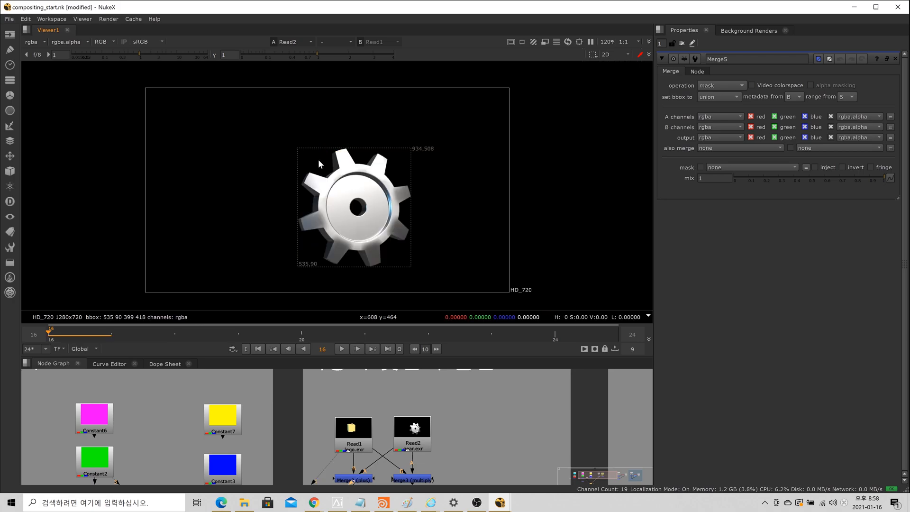
Step: View the Merge2 (plus) node on viewer input 3 and examine the area where brick and gear overlap
{"action": "scroll", "coordinate": [494, 451], "scroll_direction": "down", "scroll_amount": 4}
{"action": "middle_click_drag", "start_coordinate": [490, 442], "coordinate": [487, 407]}
{"action": "scroll", "coordinate": [453, 435], "scroll_direction": "up", "scroll_amount": 3}
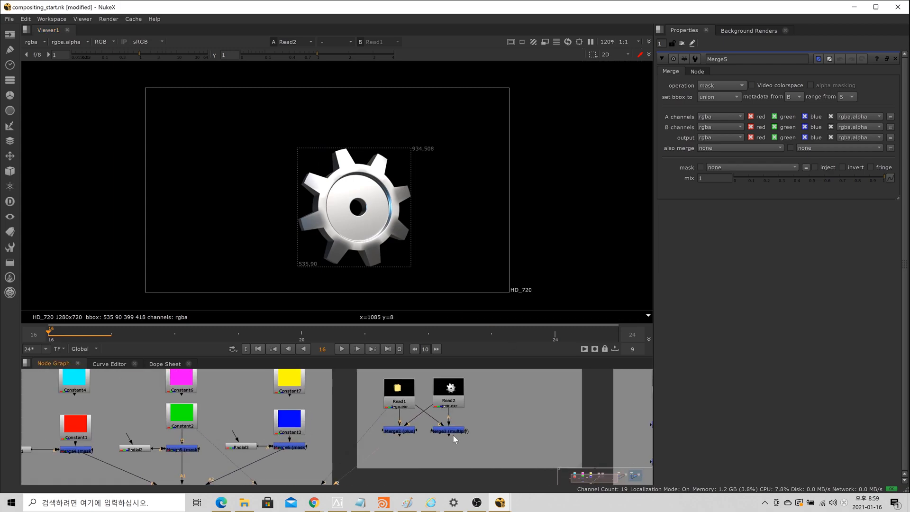
{"action": "left_click", "coordinate": [413, 437]}
{"action": "scroll", "coordinate": [413, 438], "scroll_direction": "up", "scroll_amount": 3}
{"action": "scroll", "coordinate": [397, 425], "scroll_direction": "down", "scroll_amount": 3}
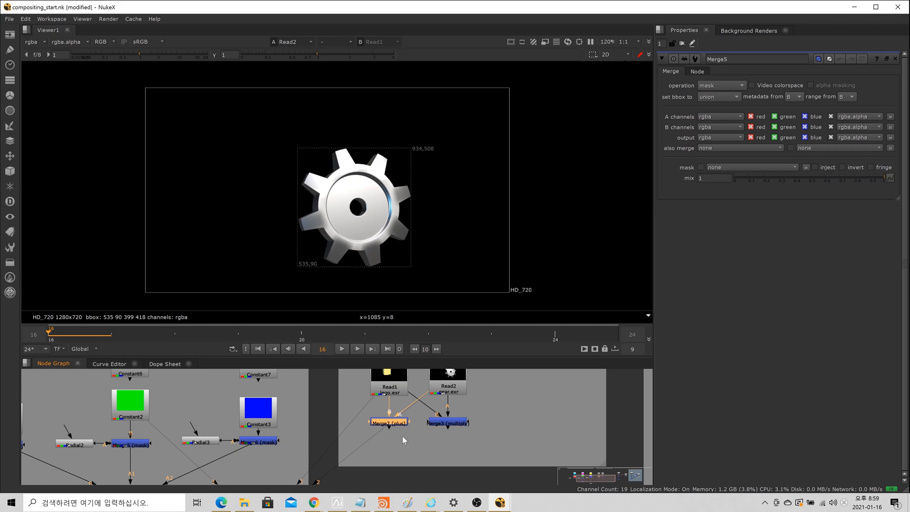
{"action": "key", "text": "1"}
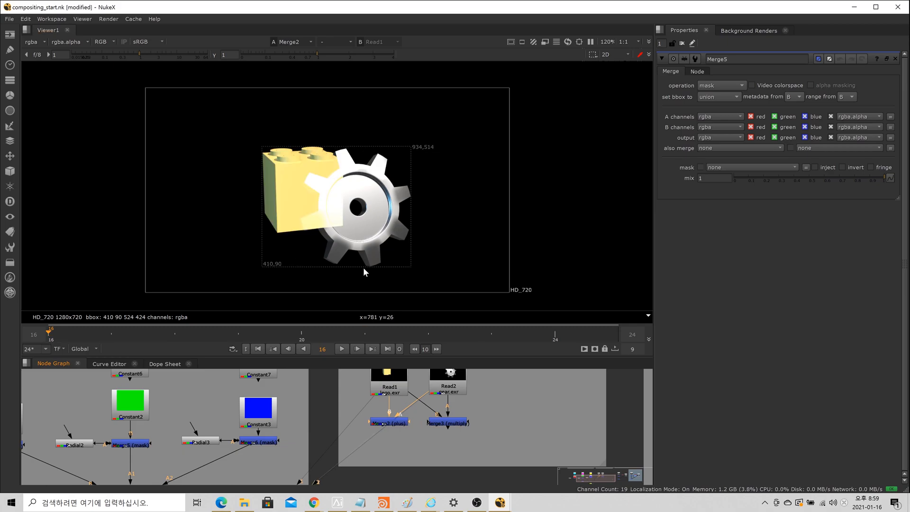
{"action": "scroll", "coordinate": [341, 222], "scroll_direction": "up", "scroll_amount": 4}
{"action": "scroll", "coordinate": [265, 177], "scroll_direction": "down", "scroll_amount": 3}
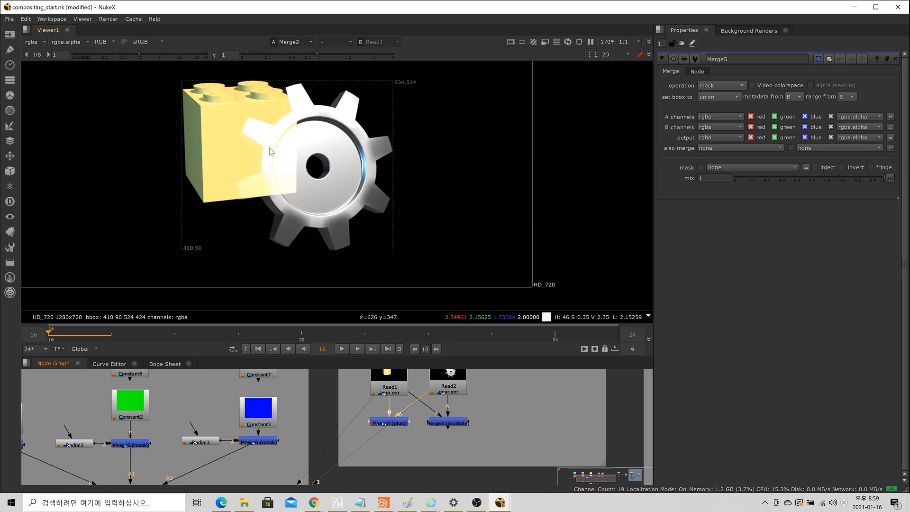
Step: Compare the Merge2 (plus) result with the separate lego and gear images by switching between viewer inputs 1, 2 and 3
{"action": "key", "text": "1"}
{"action": "key", "text": "2"}
{"action": "key", "text": "1"}
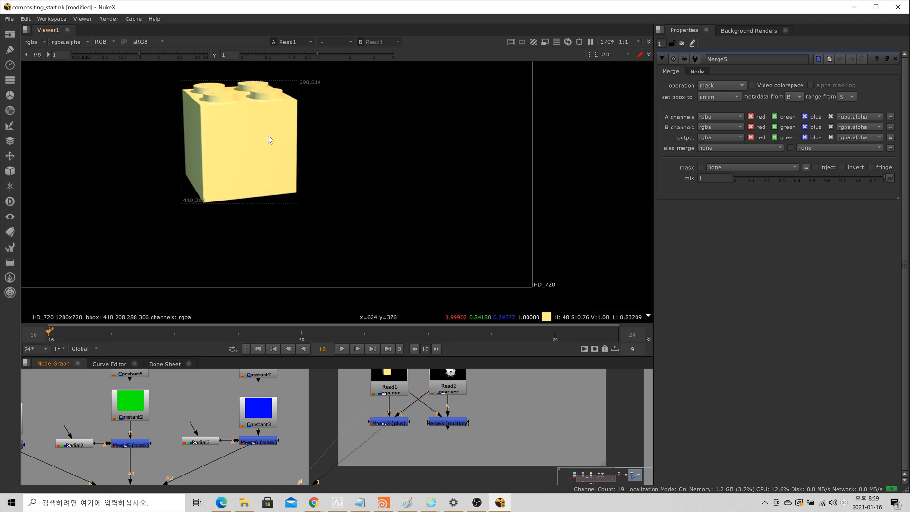
{"action": "key", "text": "3"}
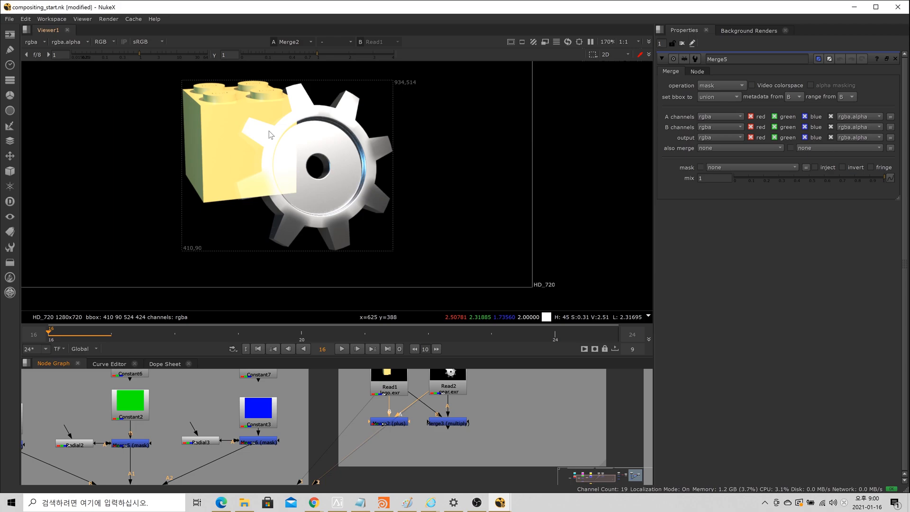
Step: View the lego Read1 node on viewer input 1 again, followed by the gear Read2 node on input 2
{"action": "left_click", "coordinate": [372, 378]}
{"action": "key", "text": "1"}
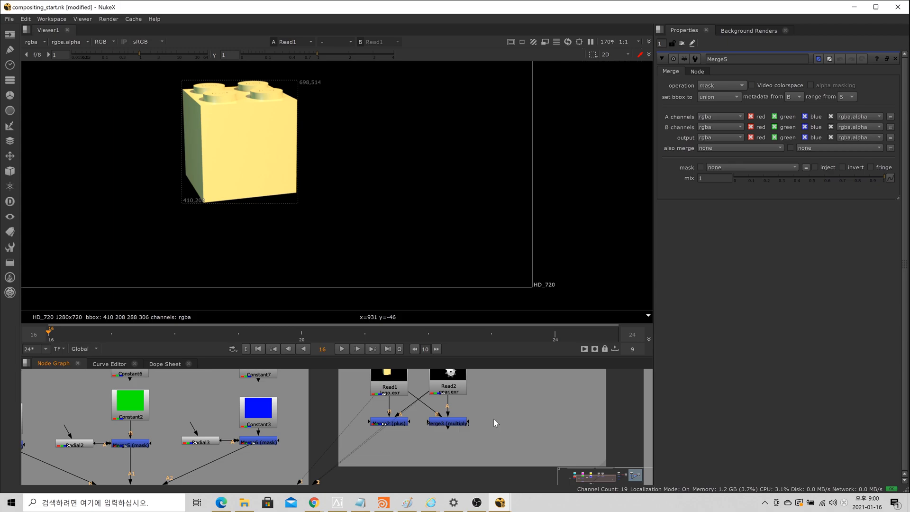
{"action": "left_click", "coordinate": [388, 383]}
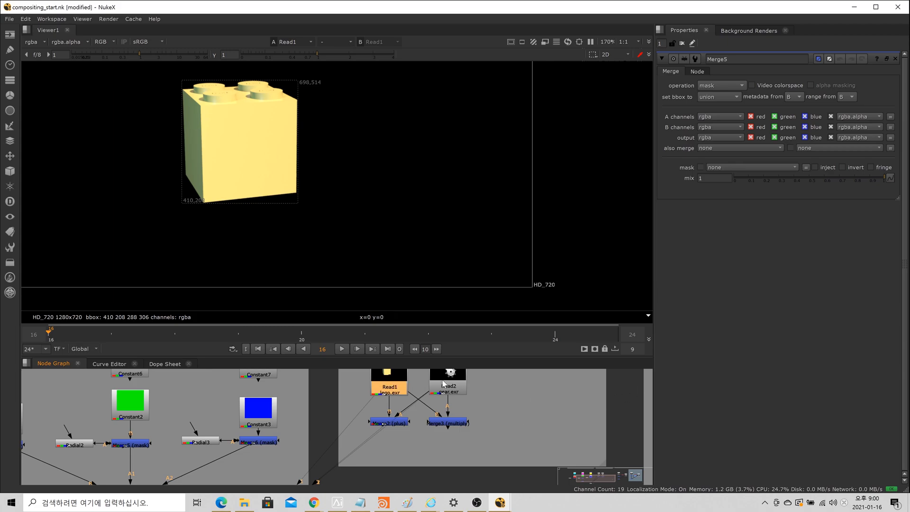
{"action": "left_click", "coordinate": [441, 380]}
{"action": "key", "text": "2"}
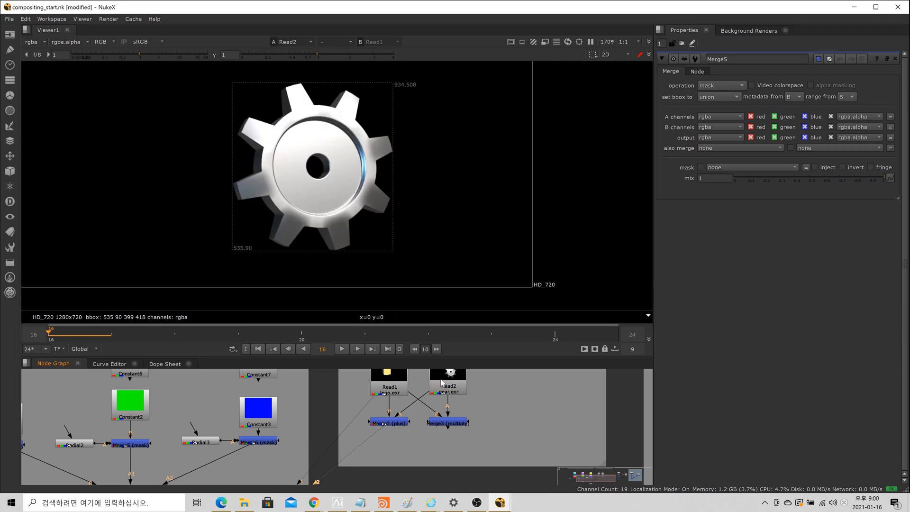
Step: View the Merge3 (multiply) node on viewer input 3 and compare its pixels with the lego and gear images on inputs 1 and 2
{"action": "left_click", "coordinate": [444, 424]}
{"action": "key", "text": "1"}
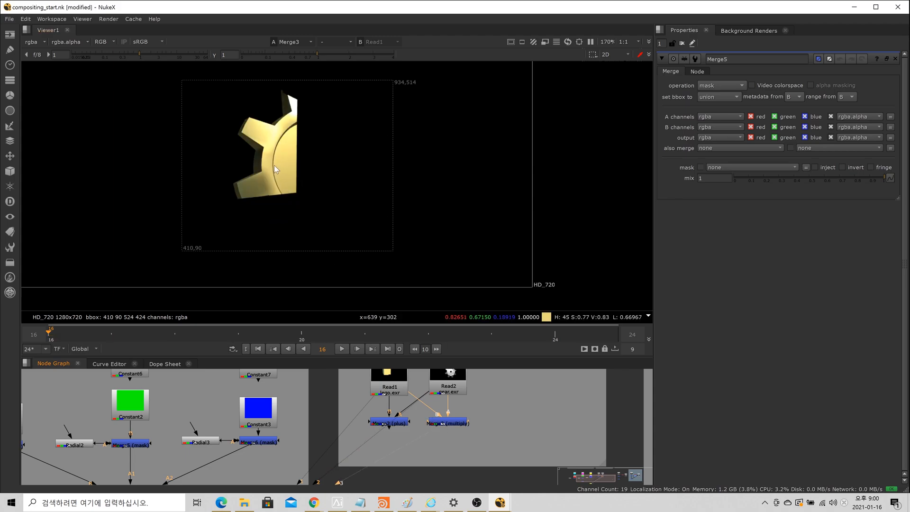
{"action": "key", "text": "1"}
{"action": "key", "text": "3"}
{"action": "key", "text": "1"}
{"action": "key", "text": "3"}
{"action": "key", "text": "2"}
{"action": "key", "text": "1"}
{"action": "key", "text": "2"}
{"action": "key", "text": "1"}
{"action": "key", "text": "2"}
{"action": "key", "text": "3"}
{"action": "key", "text": "2"}
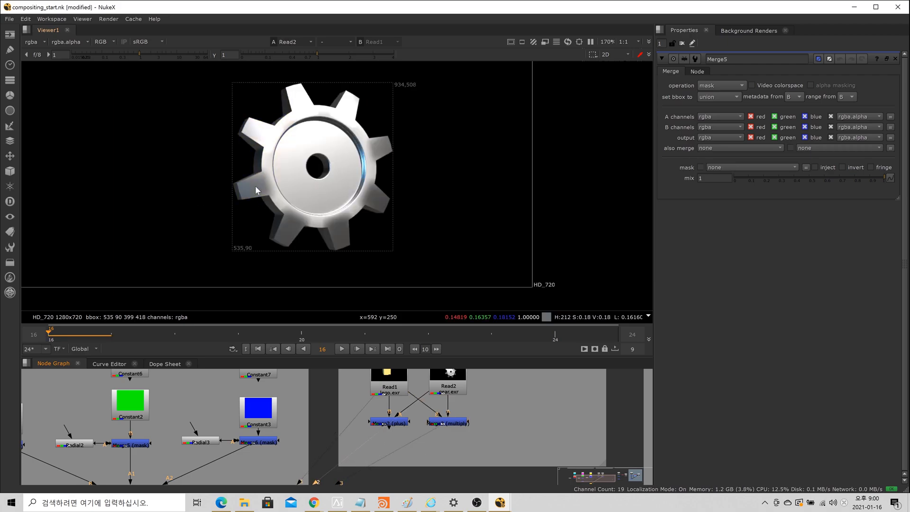
{"action": "key", "text": "1"}
{"action": "key", "text": "1"}
{"action": "key", "text": "3"}
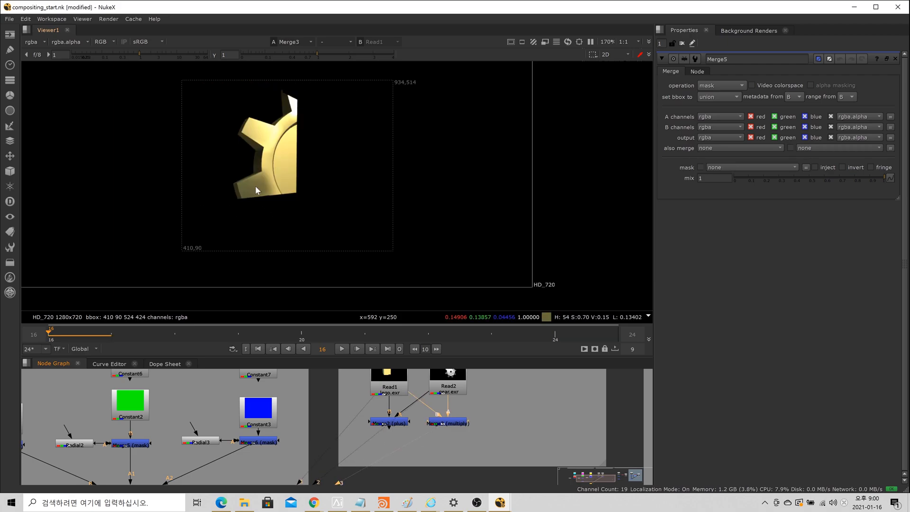
{"action": "key", "text": "1"}
{"action": "key", "text": "2"}
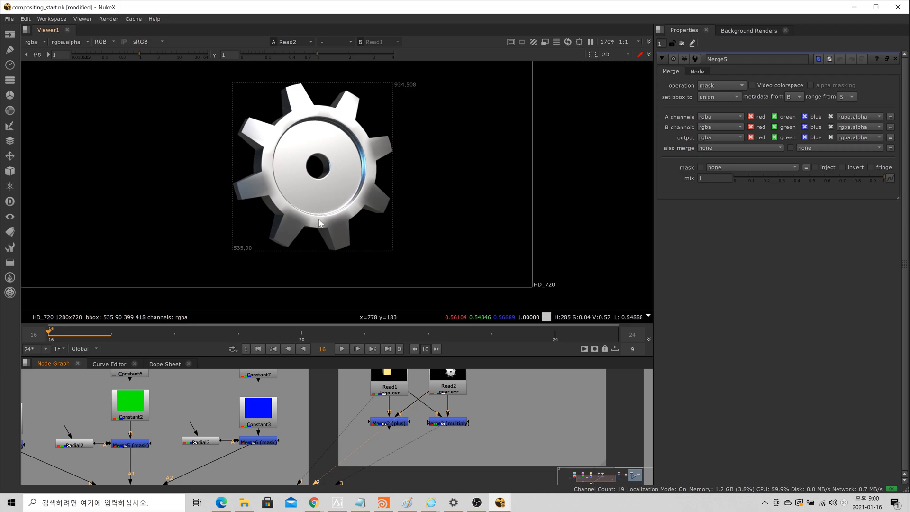
Step: Compare the lego Read1 image on viewer input 1 with the Merge3 (multiply) result on input 3
{"action": "key", "text": "1"}
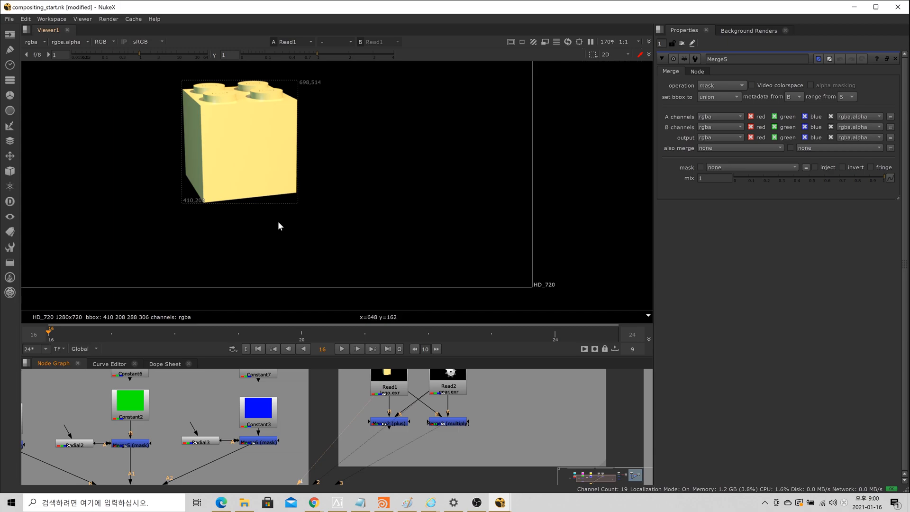
{"action": "key", "text": "3"}
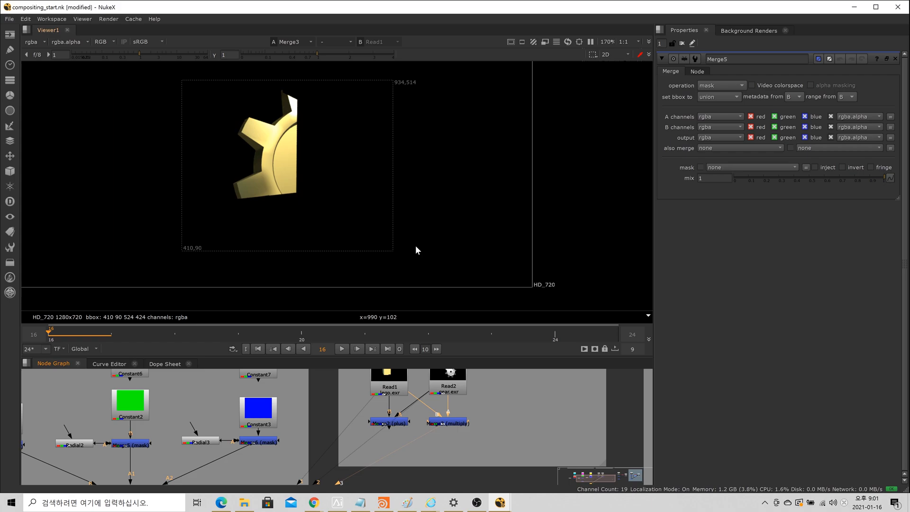
{"action": "scroll", "coordinate": [417, 261], "scroll_direction": "down", "scroll_amount": 3}
{"action": "scroll", "coordinate": [519, 398], "scroll_direction": "down", "scroll_amount": 6}
Step: In the Over principle section, view lego Read4 on viewer input 1 and gear Read3 on input 2, and compare the two images
{"action": "middle_click_drag", "start_coordinate": [536, 399], "coordinate": [347, 431]}
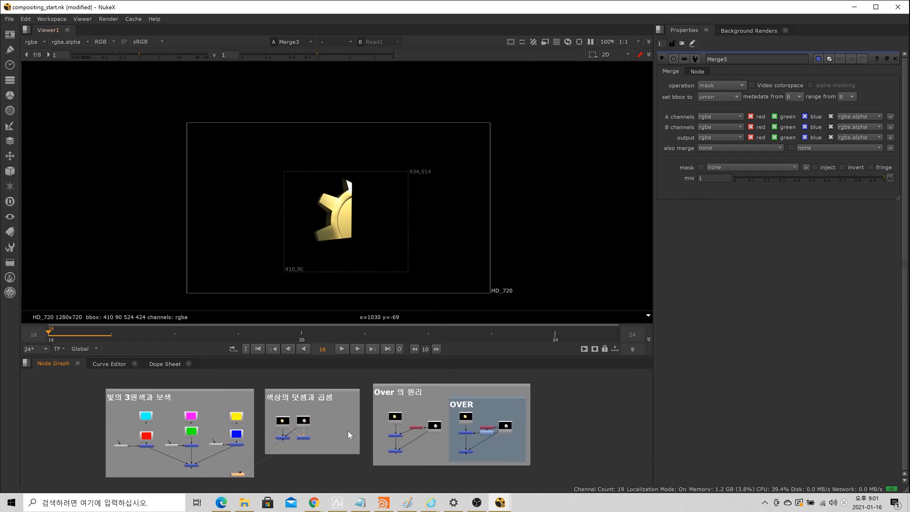
{"action": "scroll", "coordinate": [375, 415], "scroll_direction": "up", "scroll_amount": 2}
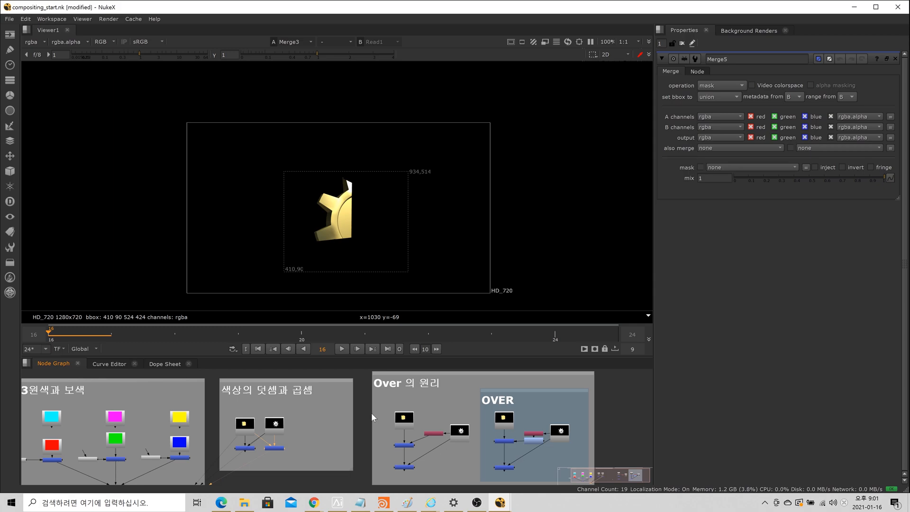
{"action": "left_click", "coordinate": [403, 418]}
{"action": "key", "text": "1"}
{"action": "left_click", "coordinate": [459, 431]}
{"action": "key", "text": "2"}
{"action": "left_click", "coordinate": [466, 456]}
{"action": "key", "text": "1"}
{"action": "key", "text": "2"}
{"action": "key", "text": "1"}
{"action": "key", "text": "2"}
{"action": "key", "text": "1"}
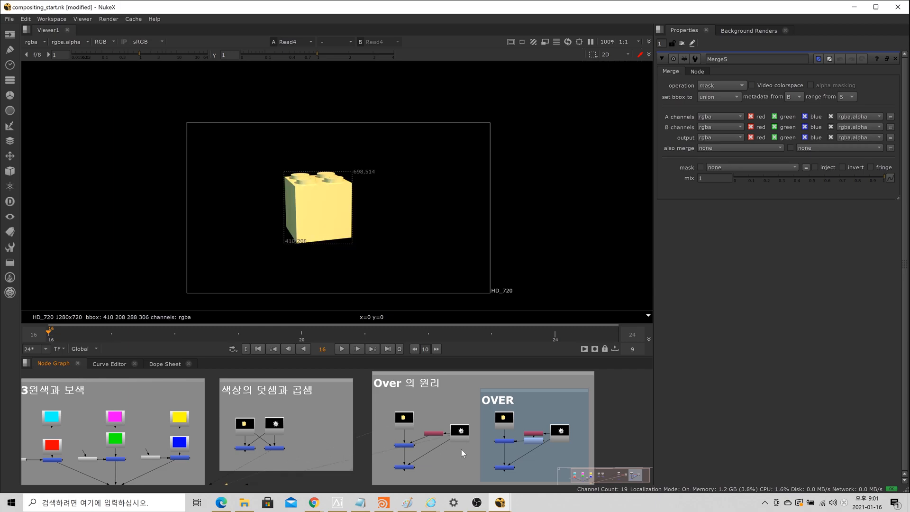
{"action": "key", "text": "2"}
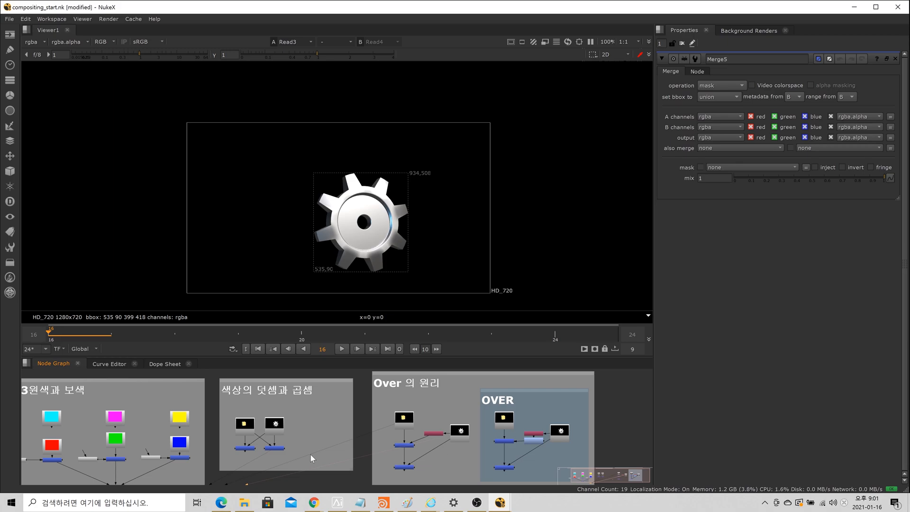
Step: View the Merge2 (plus) node on viewer input 1 and examine the overlap of brick and gear
{"action": "left_click", "coordinate": [245, 448]}
{"action": "key", "text": "1"}
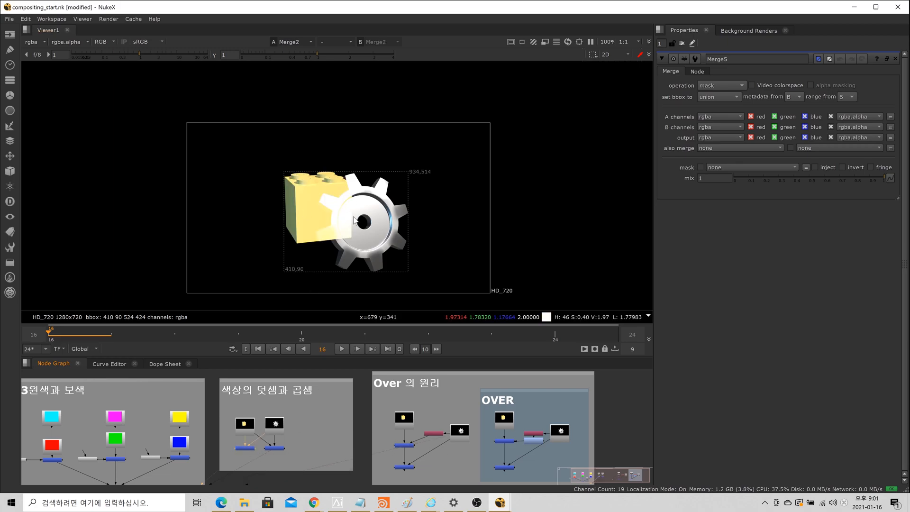
{"action": "scroll", "coordinate": [352, 219], "scroll_direction": "up", "scroll_amount": 4}
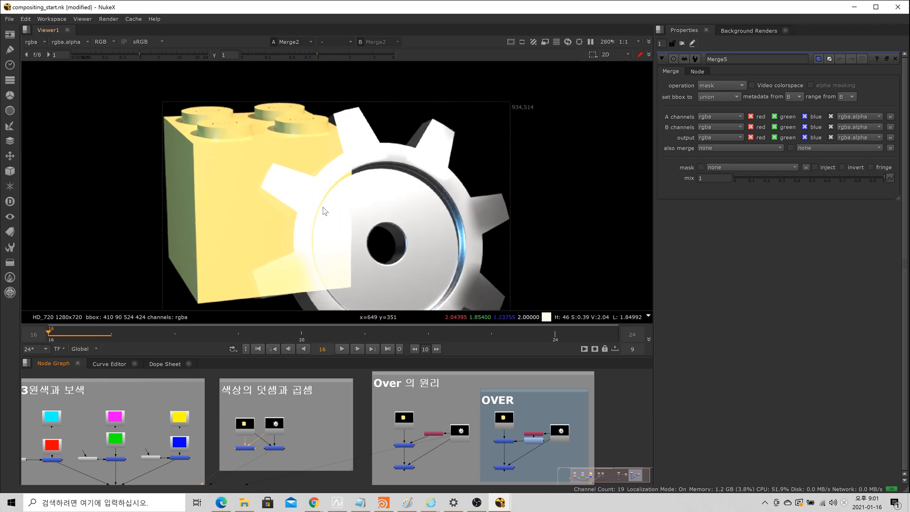
{"action": "scroll", "coordinate": [324, 212], "scroll_direction": "down", "scroll_amount": 4}
{"action": "scroll", "coordinate": [343, 190], "scroll_direction": "up", "scroll_amount": 2}
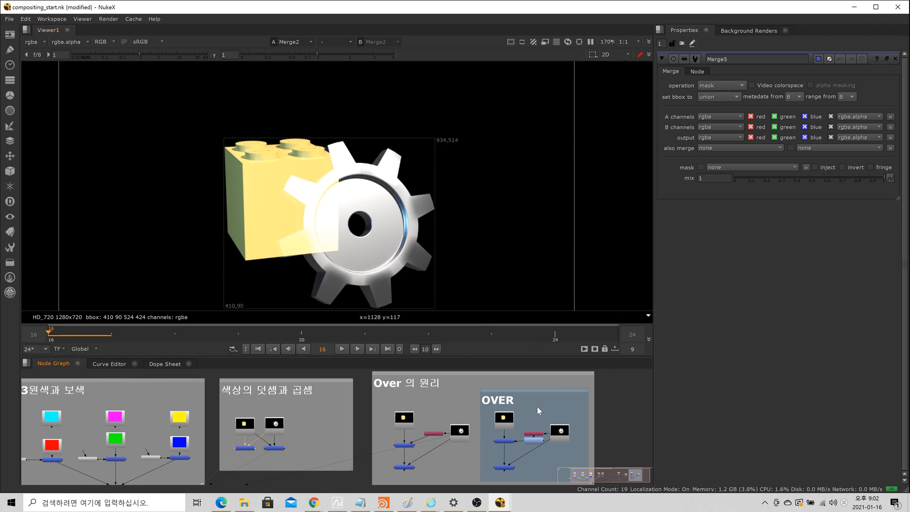
Step: View the gear Read3 node of the Over principle section on viewer input 1 with the whole frame visible
{"action": "scroll", "coordinate": [534, 441], "scroll_direction": "up", "scroll_amount": 2}
{"action": "left_click", "coordinate": [424, 433]}
{"action": "key", "text": "1"}
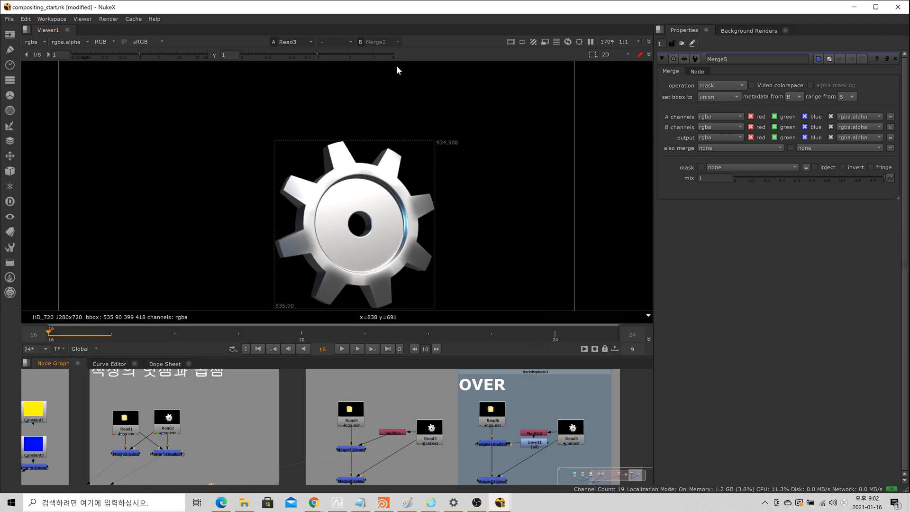
{"action": "scroll", "coordinate": [388, 109], "scroll_direction": "down", "scroll_amount": 5}
{"action": "middle_click_drag", "start_coordinate": [379, 144], "coordinate": [339, 173]}
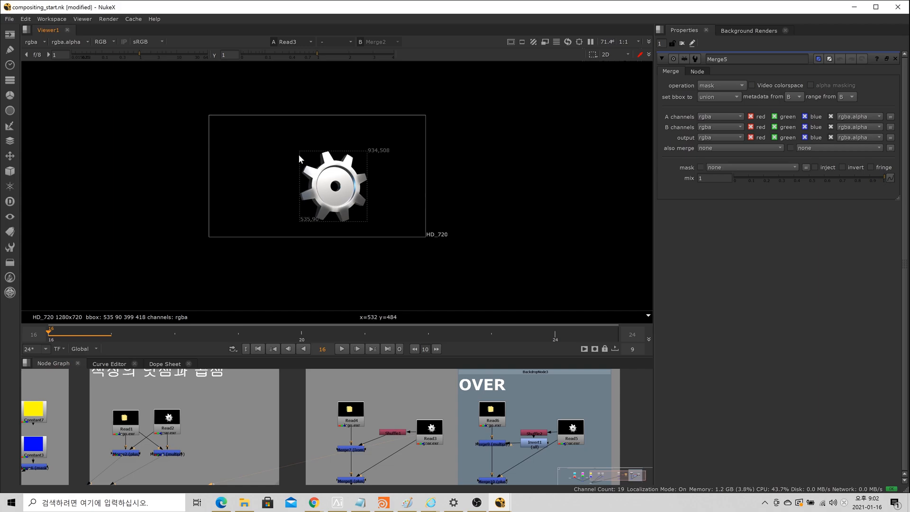
Step: Compare the gear's alpha channel with its RGB image by switching the viewer between them, finishing on RGB
{"action": "key", "text": "a"}
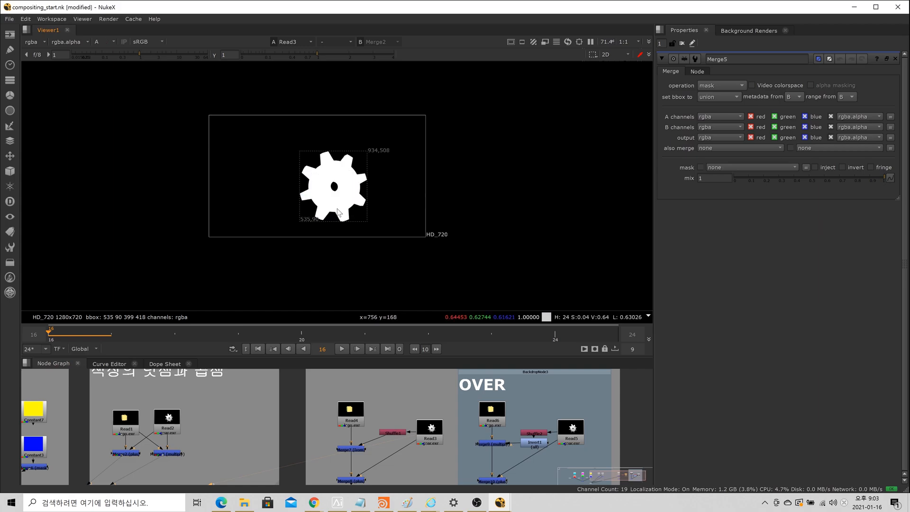
{"action": "key", "text": "a"}
{"action": "key", "text": "a"}
{"action": "key", "text": "a"}
{"action": "key", "text": "a"}
{"action": "scroll", "coordinate": [100, 36], "scroll_direction": "up", "scroll_amount": 3}
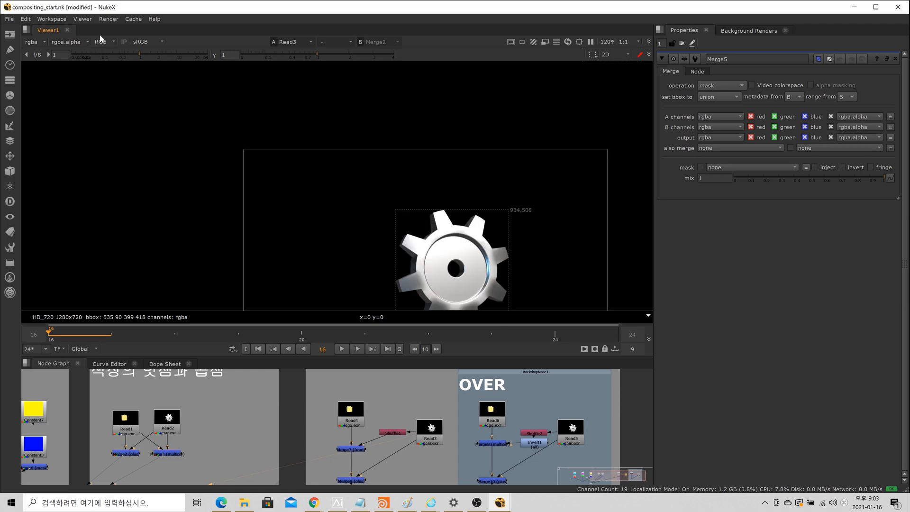
{"action": "key", "text": "a"}
{"action": "key", "text": "a"}
{"action": "key", "text": "a"}
{"action": "scroll", "coordinate": [406, 162], "scroll_direction": "down", "scroll_amount": 4}
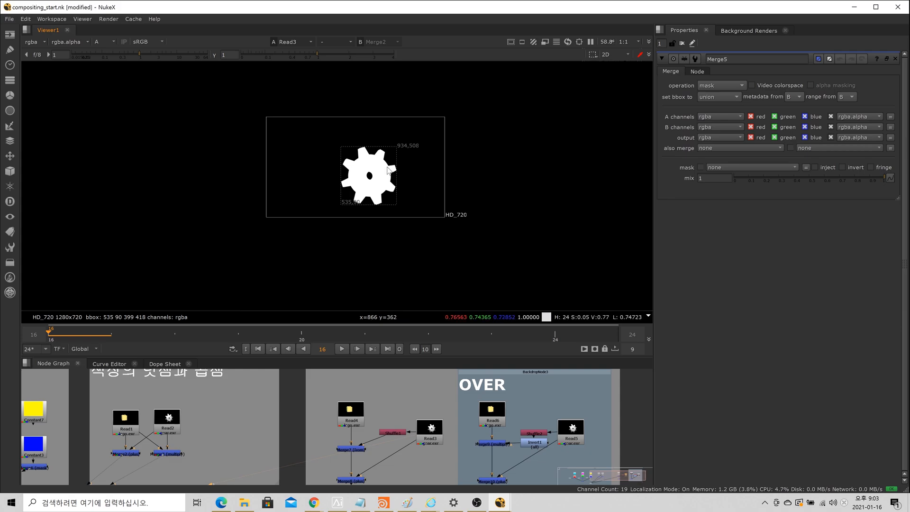
{"action": "key", "text": "a"}
{"action": "scroll", "coordinate": [389, 156], "scroll_direction": "up", "scroll_amount": 6}
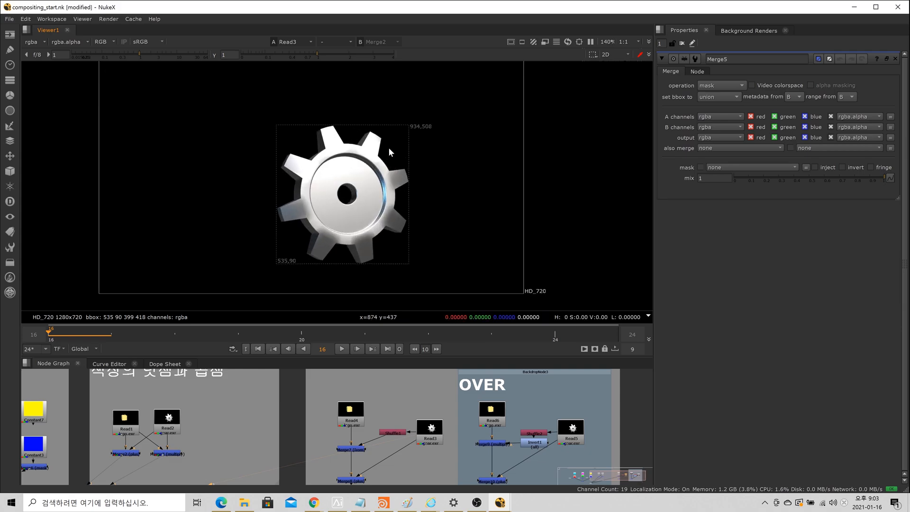
{"action": "scroll", "coordinate": [420, 160], "scroll_direction": "down", "scroll_amount": 2}
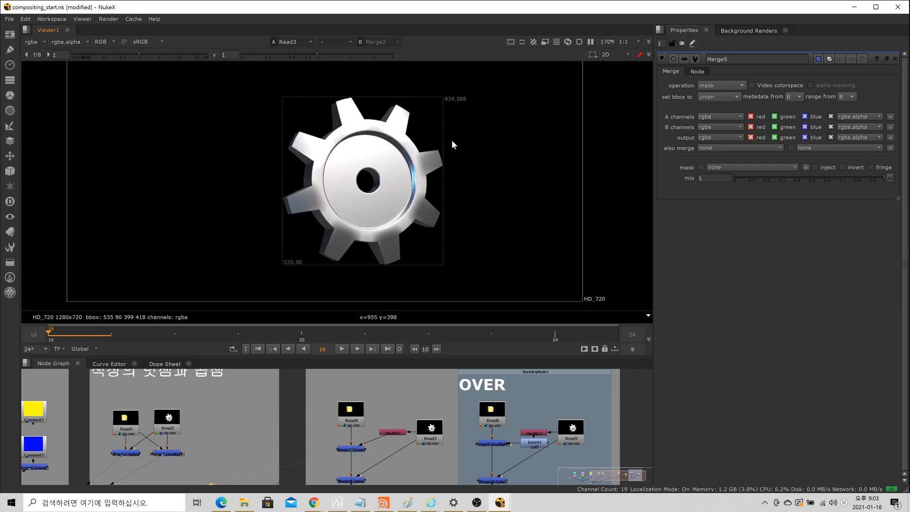
{"action": "key", "text": "a"}
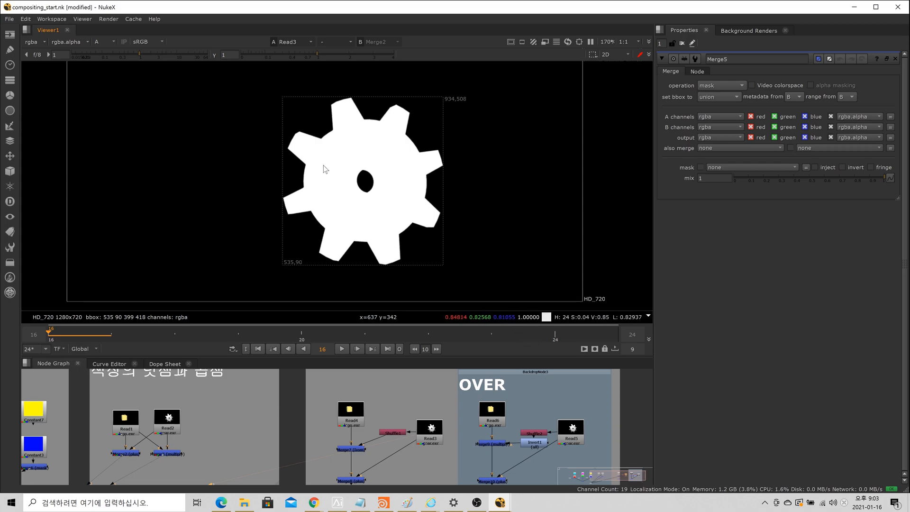
{"action": "key", "text": "a"}
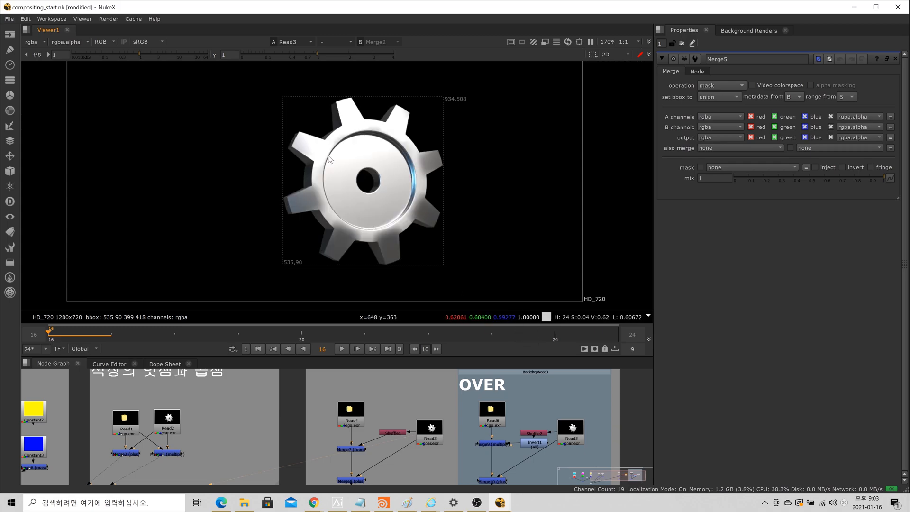
Step: Compare the lego Read4 and gear Read3 images by viewing them alternately on viewer input 1, finishing on Read3
{"action": "left_click", "coordinate": [356, 417]}
{"action": "key", "text": "1"}
{"action": "left_click", "coordinate": [430, 426]}
{"action": "key", "text": "1"}
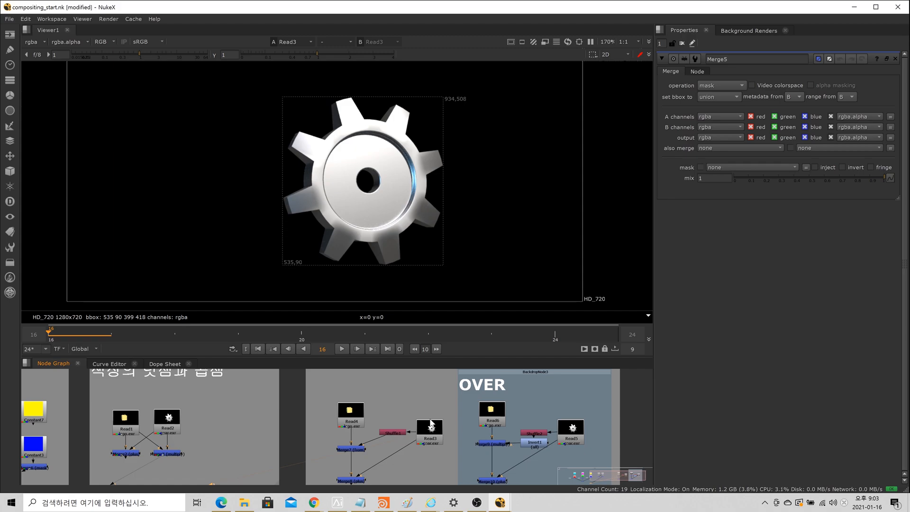
{"action": "left_click", "coordinate": [351, 420]}
{"action": "key", "text": "1"}
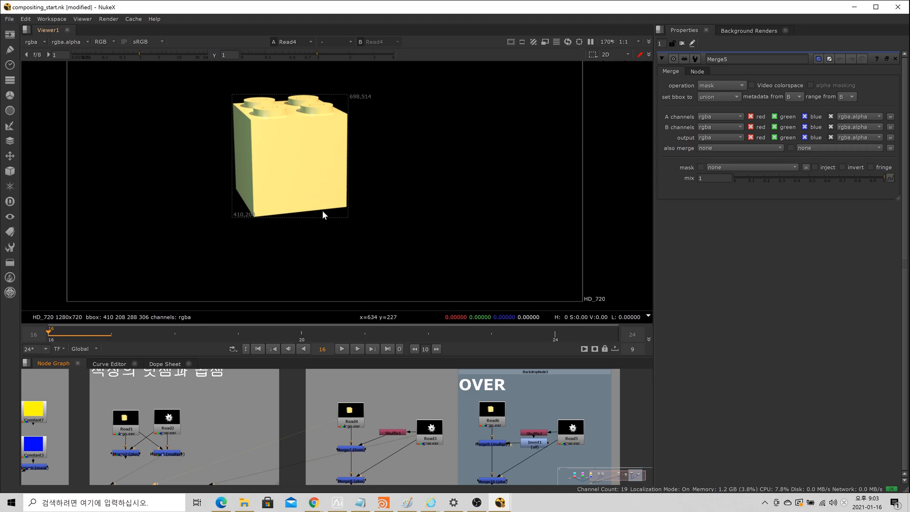
{"action": "left_click", "coordinate": [432, 432]}
{"action": "key", "text": "1"}
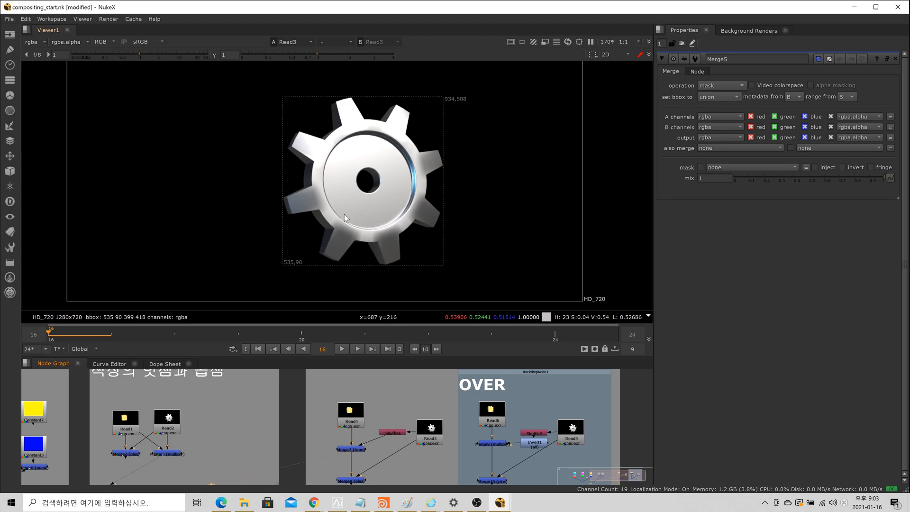
{"action": "left_click", "coordinate": [362, 417]}
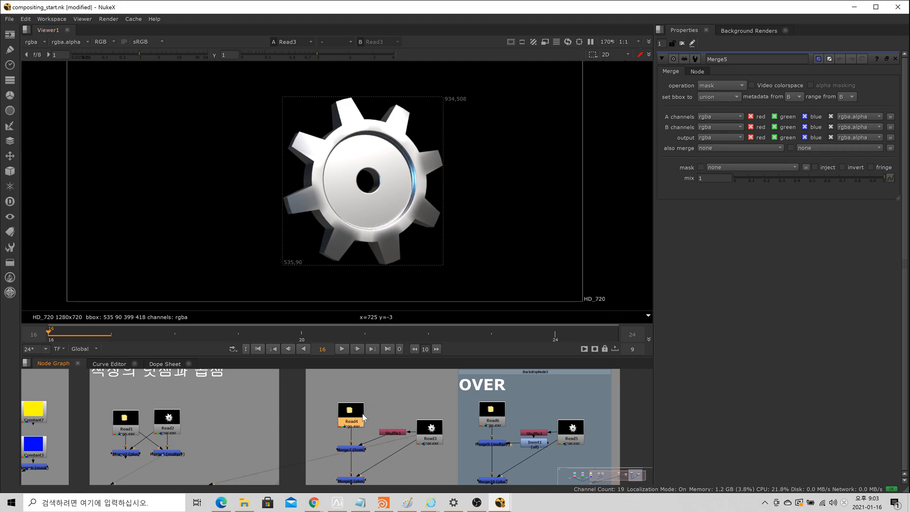
{"action": "key", "text": "1"}
{"action": "left_click", "coordinate": [368, 393]}
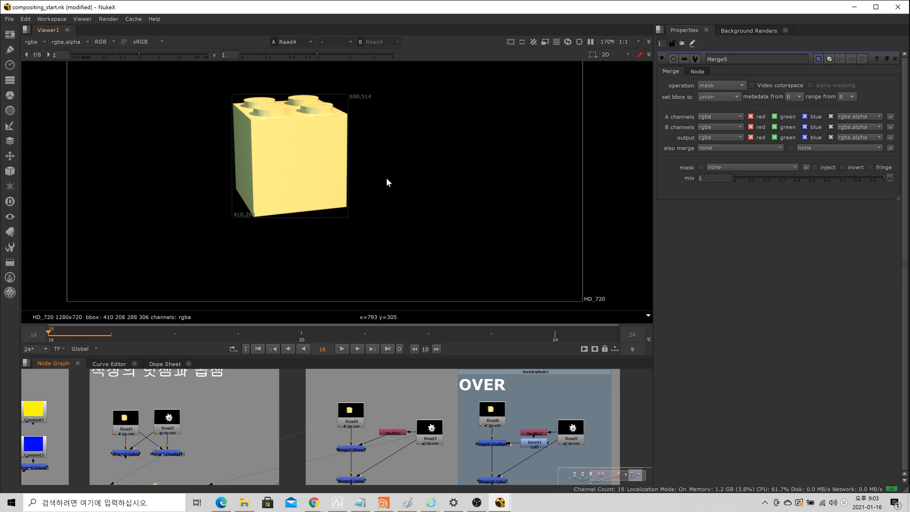
{"action": "scroll", "coordinate": [405, 455], "scroll_direction": "up", "scroll_amount": 4}
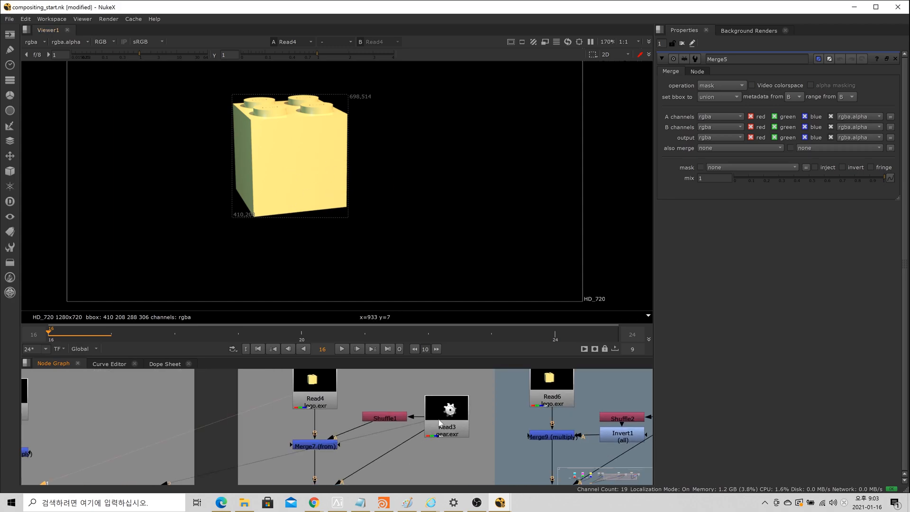
{"action": "key", "text": "1"}
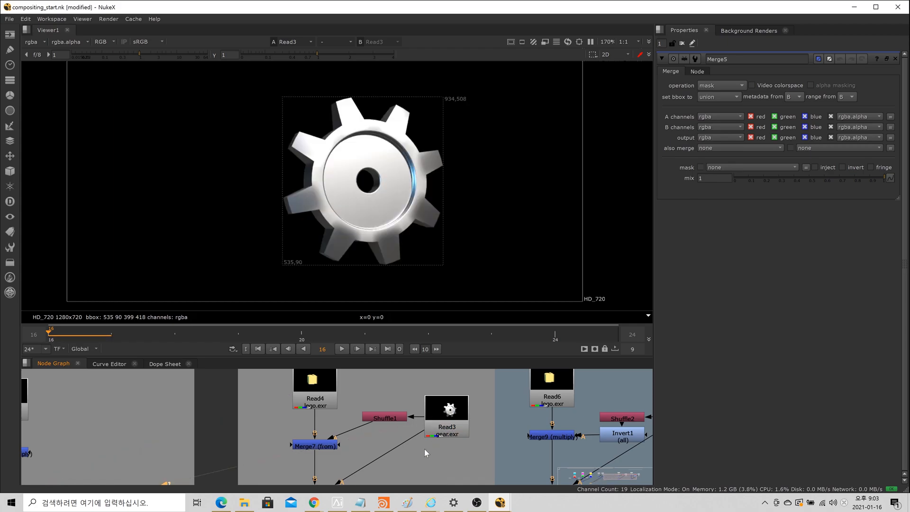
Step: Open the Shuffle1 node's properties, view the node on viewer input 1 and examine the gear matte it outputs
{"action": "scroll", "coordinate": [390, 432], "scroll_direction": "up", "scroll_amount": 2}
{"action": "left_click", "coordinate": [395, 415]}
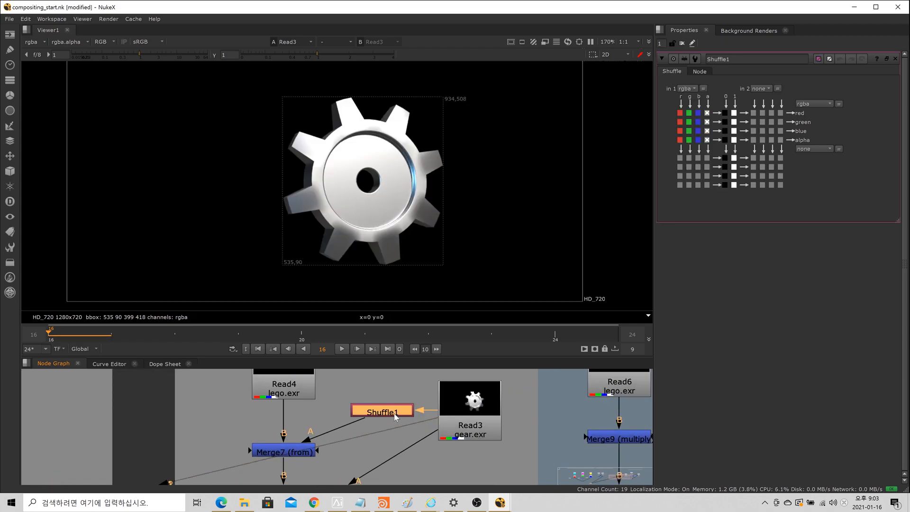
{"action": "key", "text": "1"}
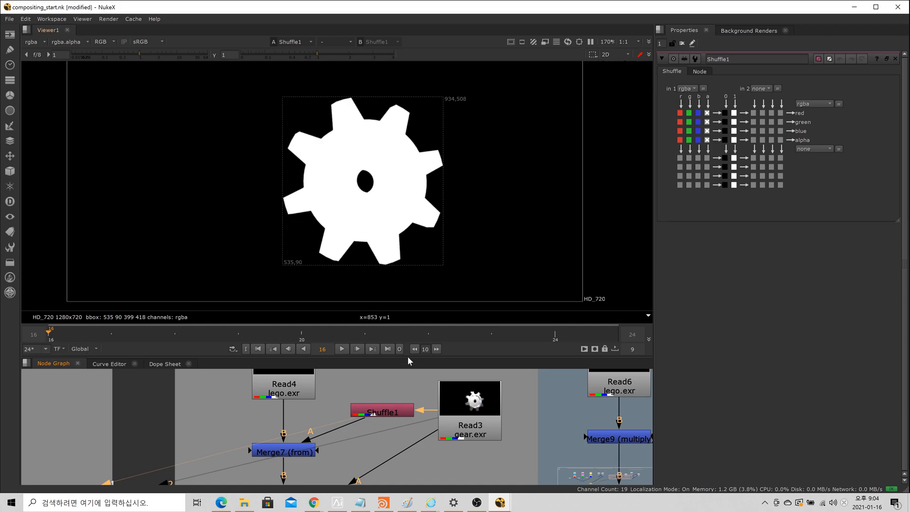
{"action": "left_click", "coordinate": [404, 413]}
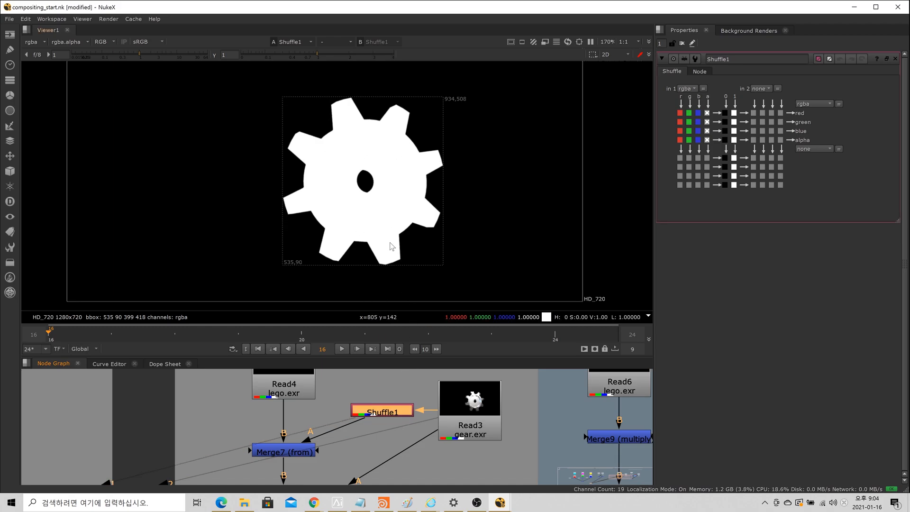
{"action": "scroll", "coordinate": [349, 239], "scroll_direction": "down", "scroll_amount": 1}
{"action": "scroll", "coordinate": [350, 239], "scroll_direction": "down", "scroll_amount": 1}
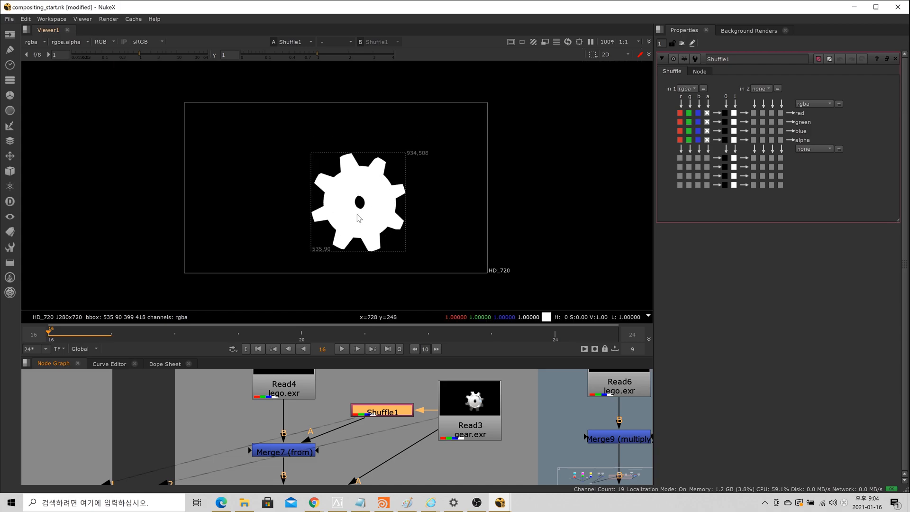
Step: View the Merge7 (from) node on viewer input 1 and examine the gear shape subtracted from the brick
{"action": "left_click", "coordinate": [292, 455]}
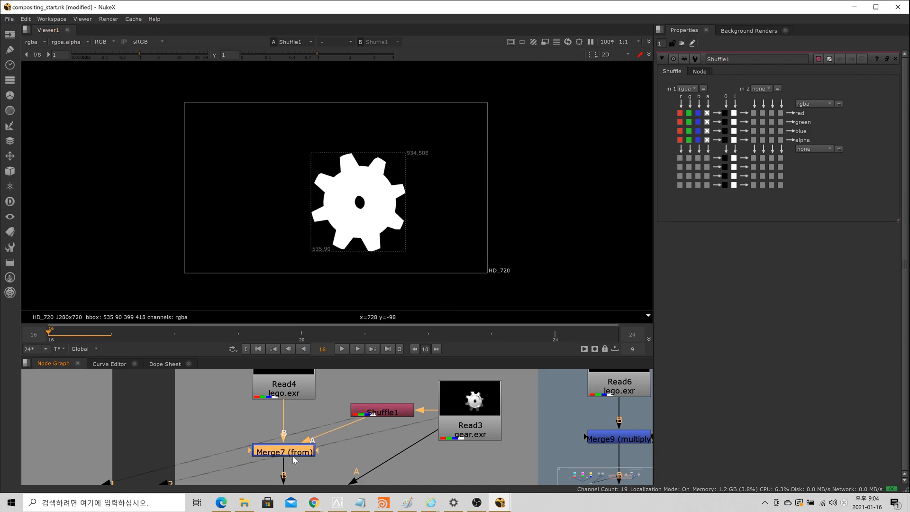
{"action": "key", "text": "1"}
{"action": "scroll", "coordinate": [341, 190], "scroll_direction": "up", "scroll_amount": 2}
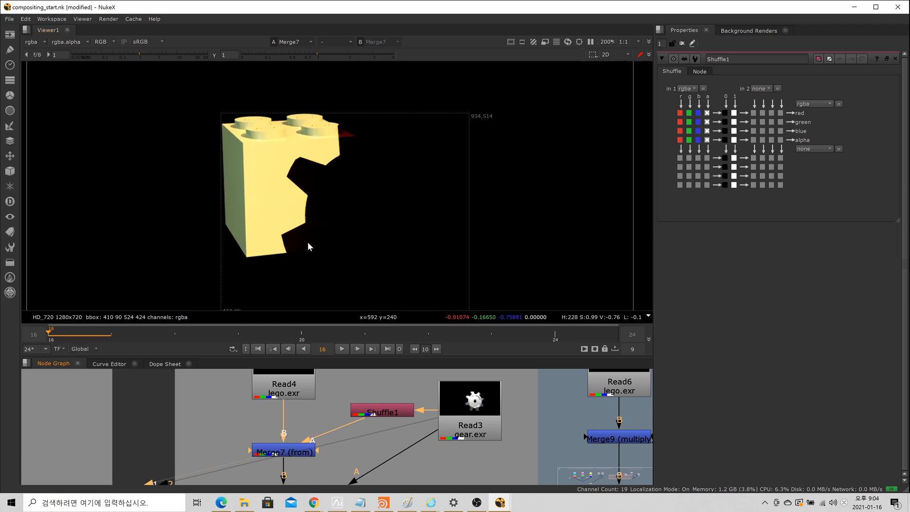
{"action": "scroll", "coordinate": [511, 220], "scroll_direction": "down", "scroll_amount": 2}
{"action": "scroll", "coordinate": [427, 393], "scroll_direction": "down", "scroll_amount": 3}
Step: View the Merge8 (plus) node on viewer input 1 and examine the gear added onto the cut-out brick
{"action": "scroll", "coordinate": [330, 406], "scroll_direction": "up", "scroll_amount": 6}
{"action": "left_click", "coordinate": [335, 407]}
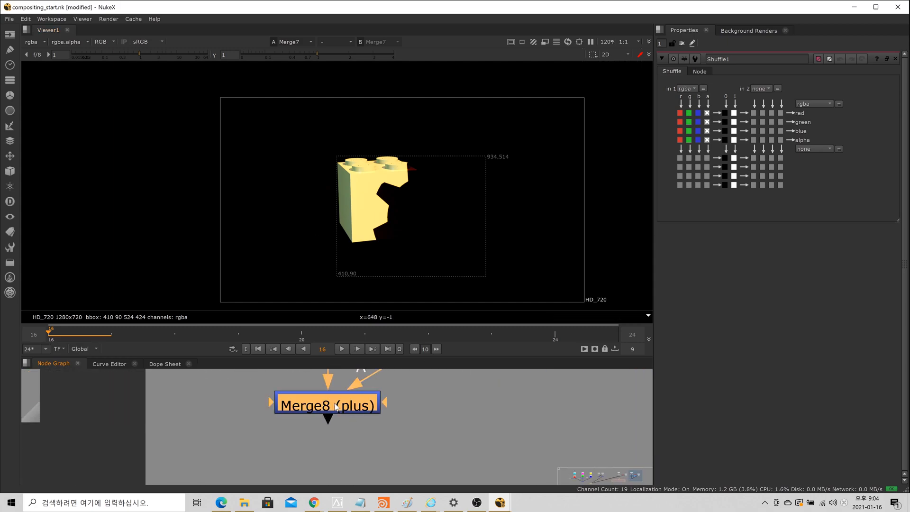
{"action": "key", "text": "1"}
{"action": "scroll", "coordinate": [416, 232], "scroll_direction": "down", "scroll_amount": 5}
{"action": "scroll", "coordinate": [403, 428], "scroll_direction": "down", "scroll_amount": 5}
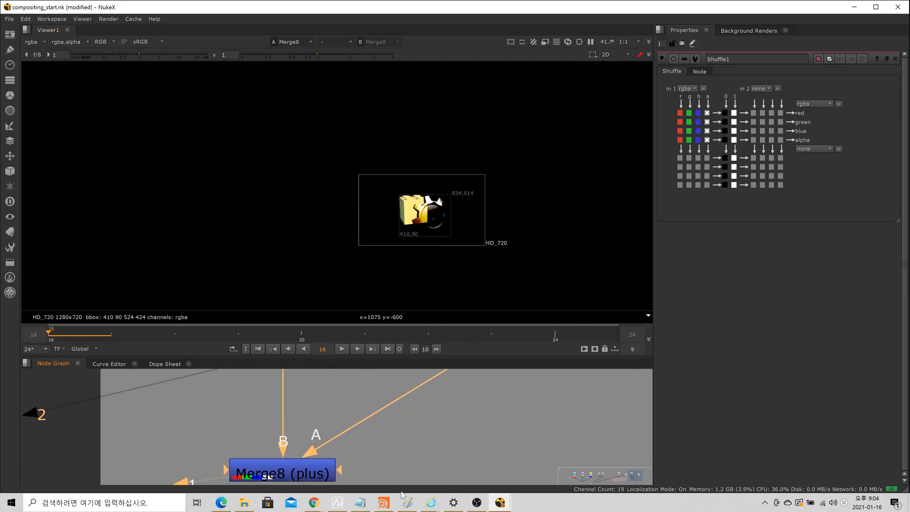
{"action": "scroll", "coordinate": [439, 228], "scroll_direction": "up", "scroll_amount": 6}
{"action": "middle_click_drag", "start_coordinate": [439, 228], "coordinate": [414, 174]}
Step: Step through Shuffle1, Merge7 (from) and Merge8 (plus) on viewer input 1 to review how the subtracted gear matte affects the composite
{"action": "scroll", "coordinate": [414, 175], "scroll_direction": "down", "scroll_amount": 1}
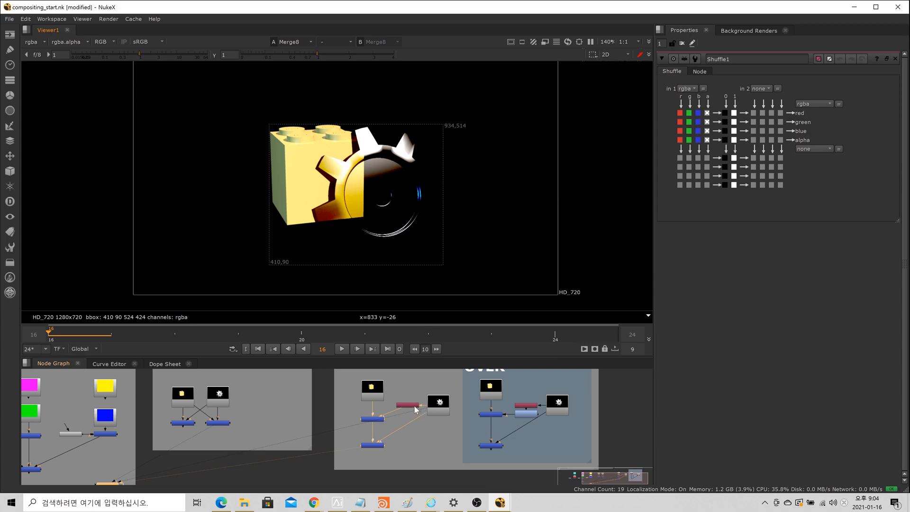
{"action": "key", "text": "1"}
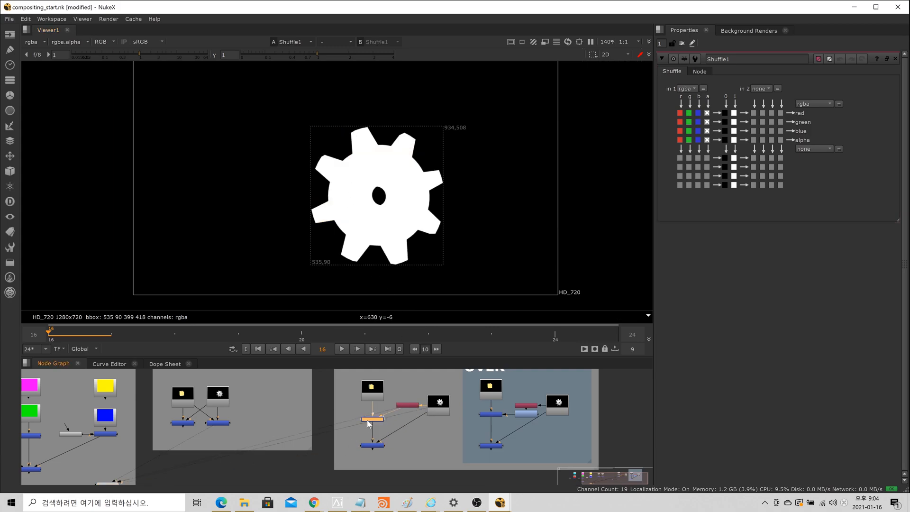
{"action": "key", "text": "1"}
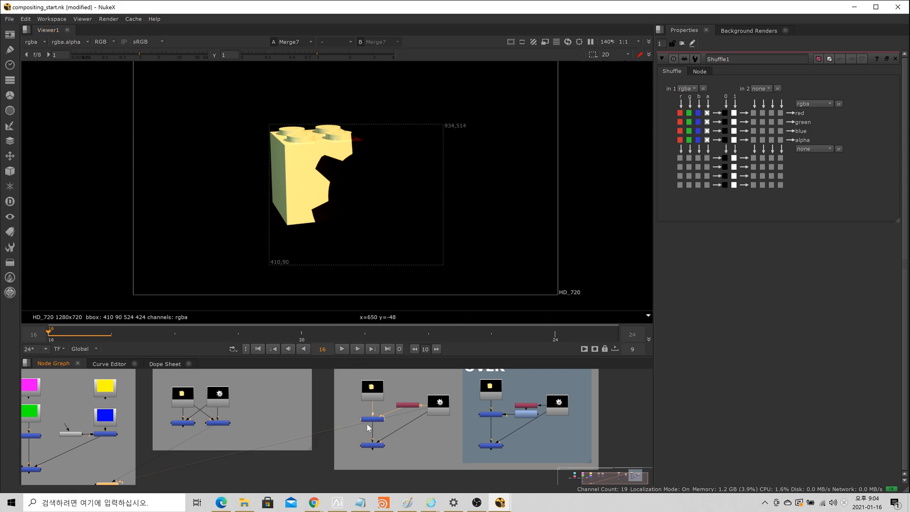
{"action": "left_click", "coordinate": [373, 445]}
{"action": "key", "text": "1"}
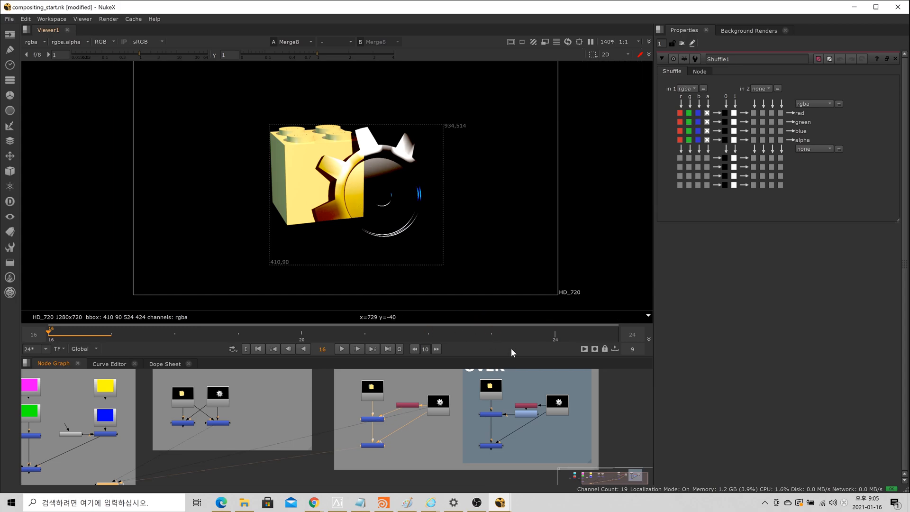
Step: View Shuffle2 and Invert1 in the OVER group on viewer input 1, comparing the gear matte with its inverted version
{"action": "left_click", "coordinate": [532, 409]}
{"action": "key", "text": "1"}
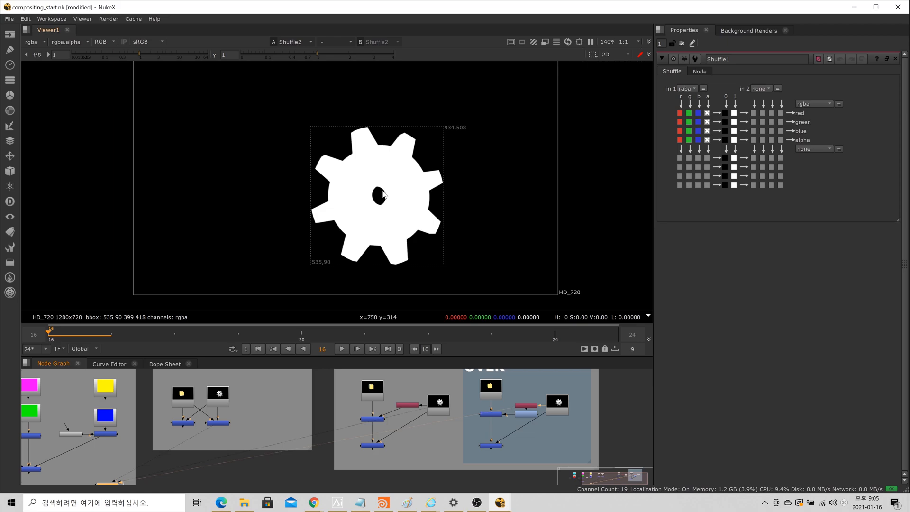
{"action": "left_click", "coordinate": [528, 412]}
{"action": "key", "text": "1"}
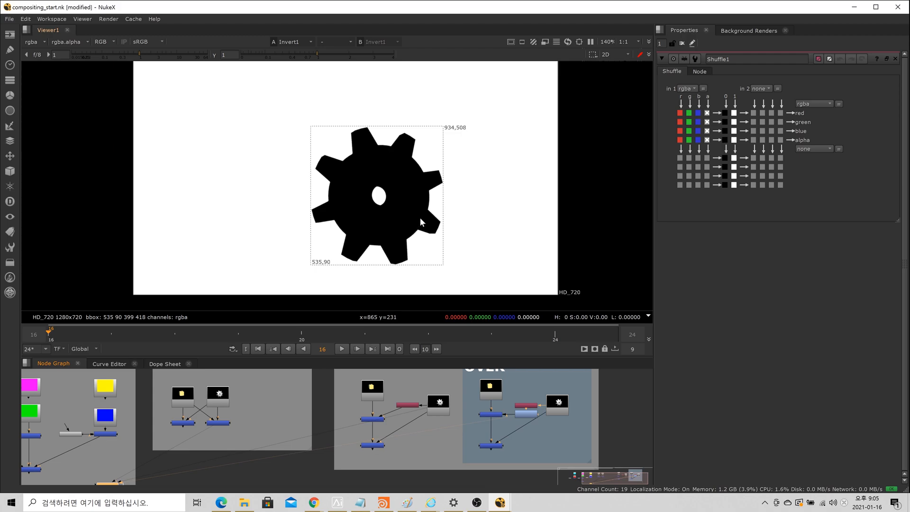
{"action": "scroll", "coordinate": [542, 434], "scroll_direction": "up", "scroll_amount": 6}
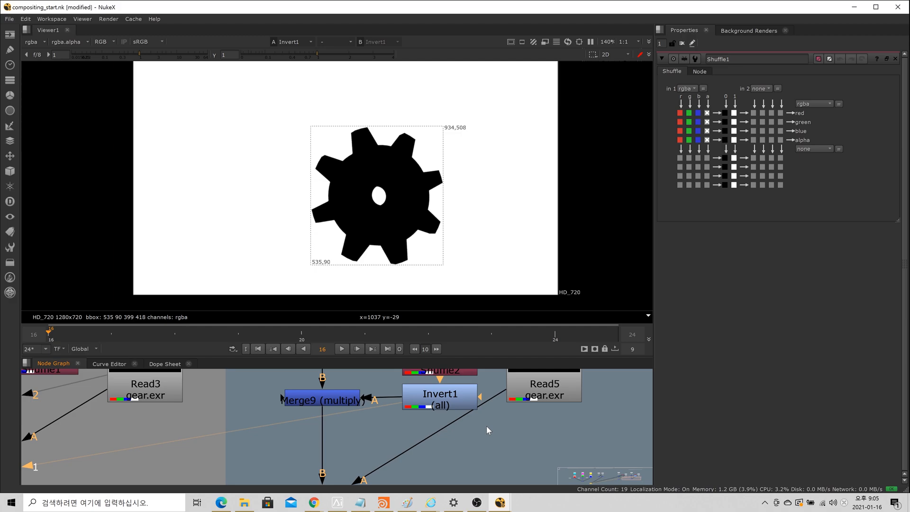
{"action": "scroll", "coordinate": [486, 425], "scroll_direction": "down", "scroll_amount": 5}
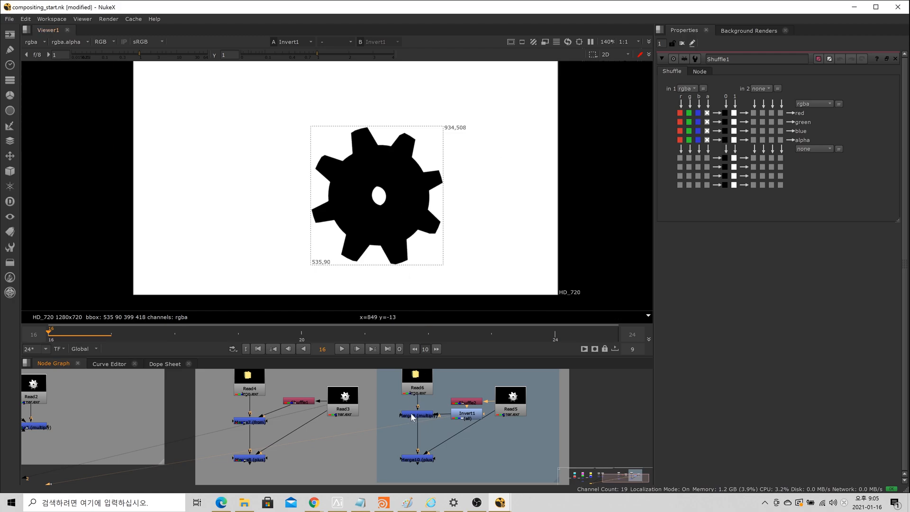
Step: View the lego Read6 and the Merge9 (multiply) node on viewer input 1 to examine the brick multiplied by the inverted matte
{"action": "scroll", "coordinate": [425, 418], "scroll_direction": "up", "scroll_amount": 3}
{"action": "left_click", "coordinate": [416, 374]}
{"action": "key", "text": "1"}
{"action": "left_click", "coordinate": [417, 419]}
{"action": "key", "text": "1"}
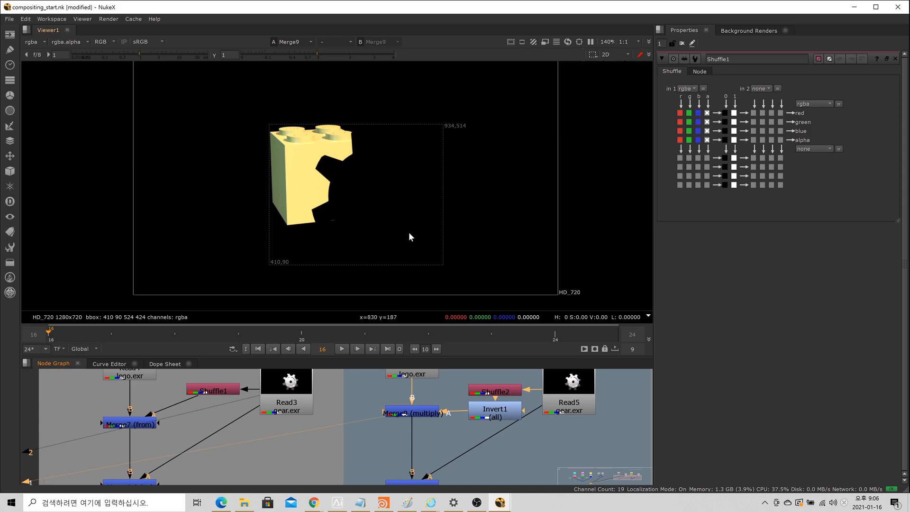
Step: View the Merge10 (plus) node on viewer input 1 and examine the gear's edges where it overlaps the brick
{"action": "scroll", "coordinate": [522, 435], "scroll_direction": "down", "scroll_amount": 3}
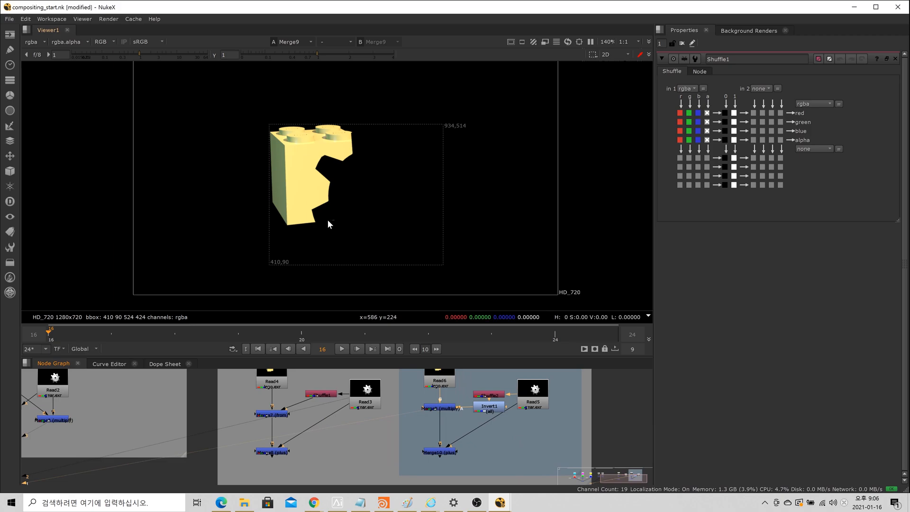
{"action": "left_click", "coordinate": [450, 453]}
{"action": "key", "text": "1"}
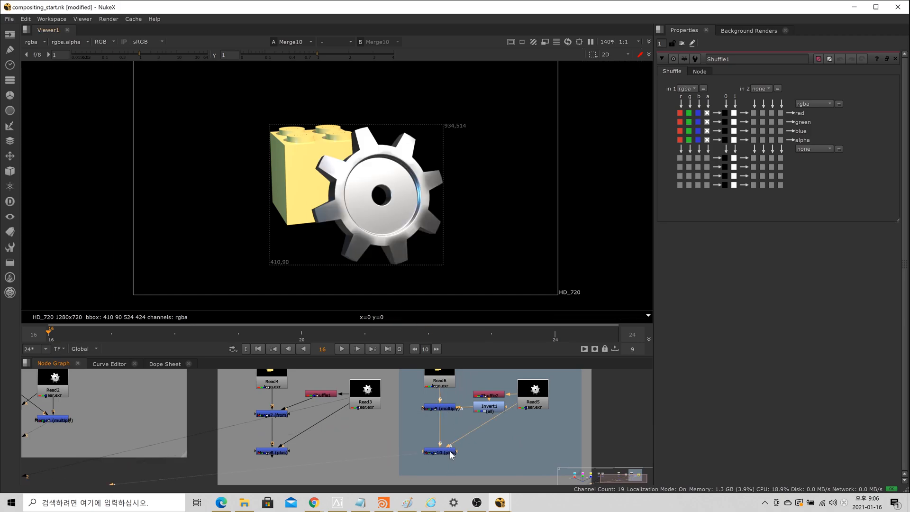
{"action": "scroll", "coordinate": [324, 180], "scroll_direction": "up", "scroll_amount": 4}
{"action": "scroll", "coordinate": [325, 178], "scroll_direction": "down", "scroll_amount": 4}
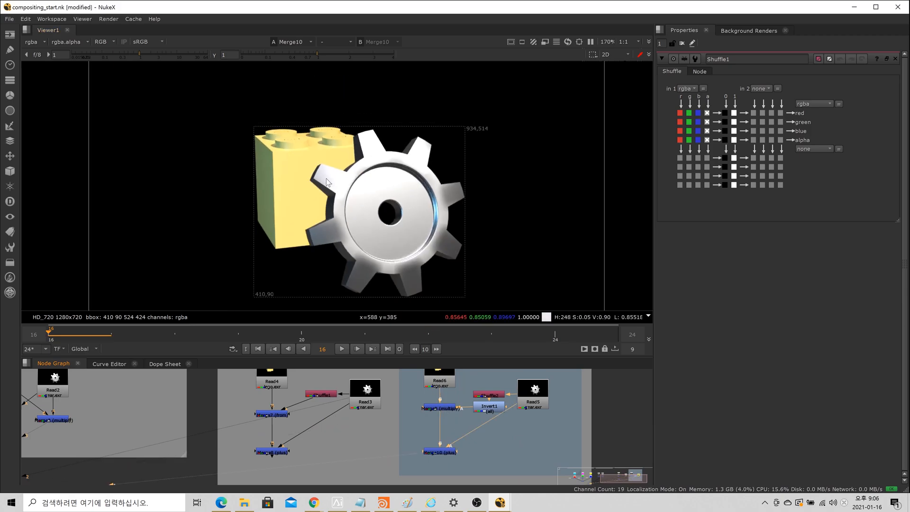
Step: Compare the gear Read5 and lego Read6 sources with the Merge10 (plus) composite by switching between them on viewer inputs 1 and 2
{"action": "left_click", "coordinate": [533, 399]}
{"action": "key", "text": "1"}
{"action": "key", "text": "1"}
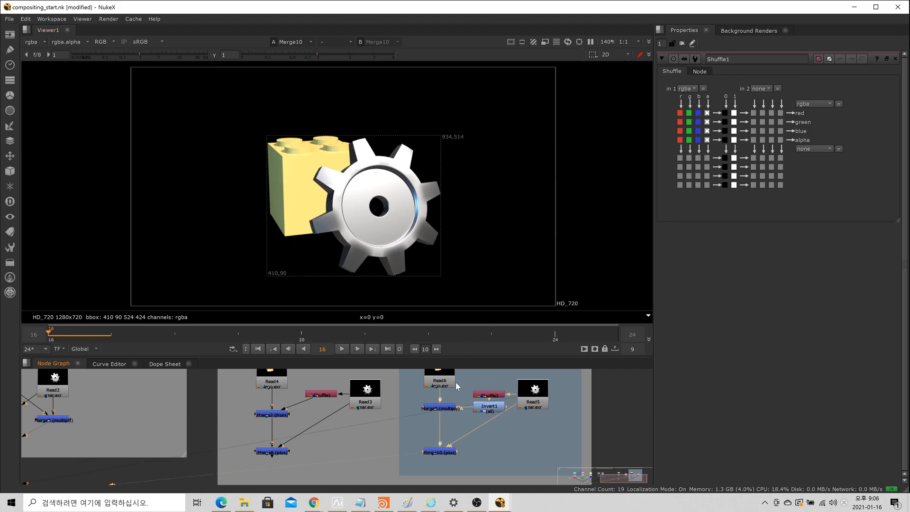
{"action": "key", "text": "2"}
{"action": "key", "text": "1"}
{"action": "left_click", "coordinate": [446, 380]}
{"action": "key", "text": "2"}
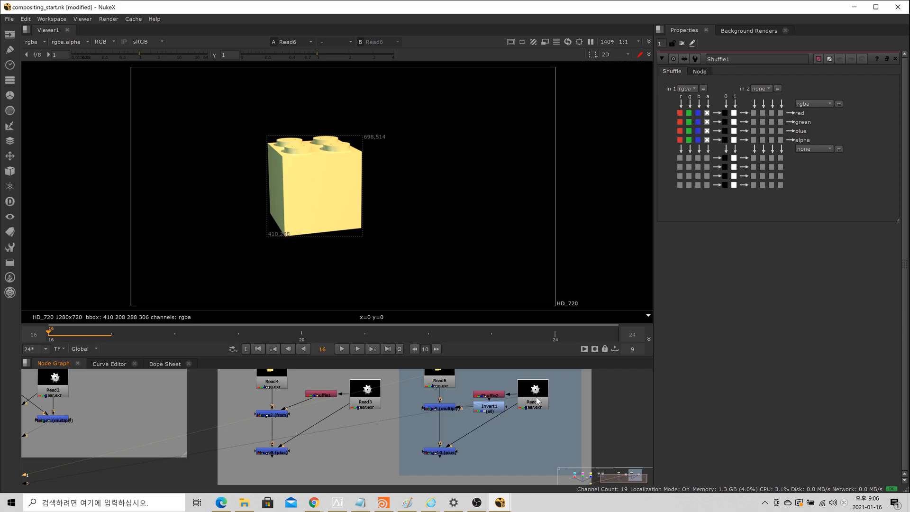
{"action": "key", "text": "1"}
{"action": "key", "text": "1"}
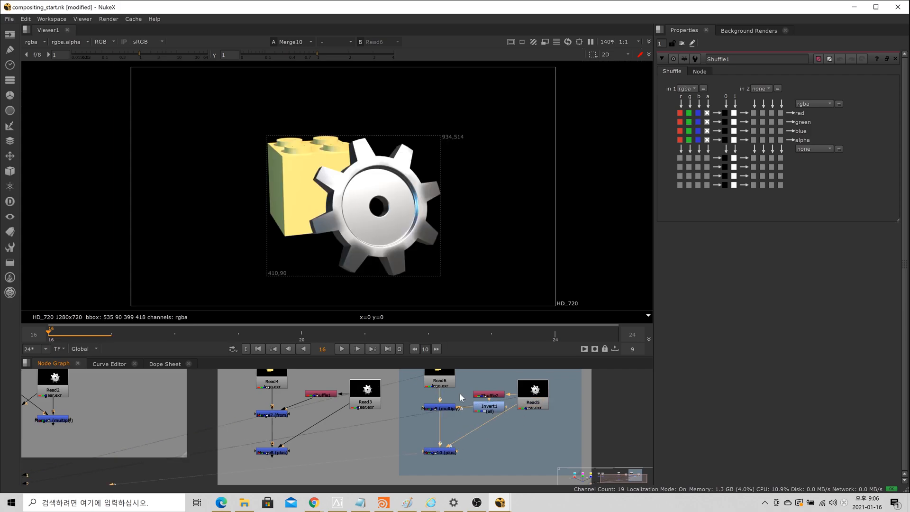